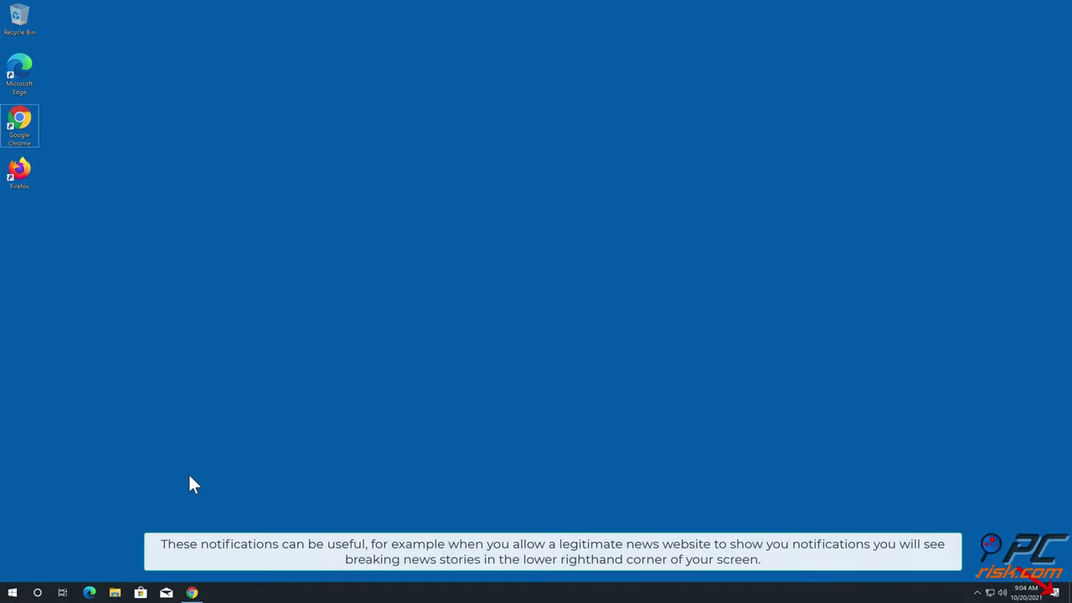
In Google Chrome, allow music-home.info to show notifications and close the browser window
{"action": "left_click", "coordinate": [195, 592]}
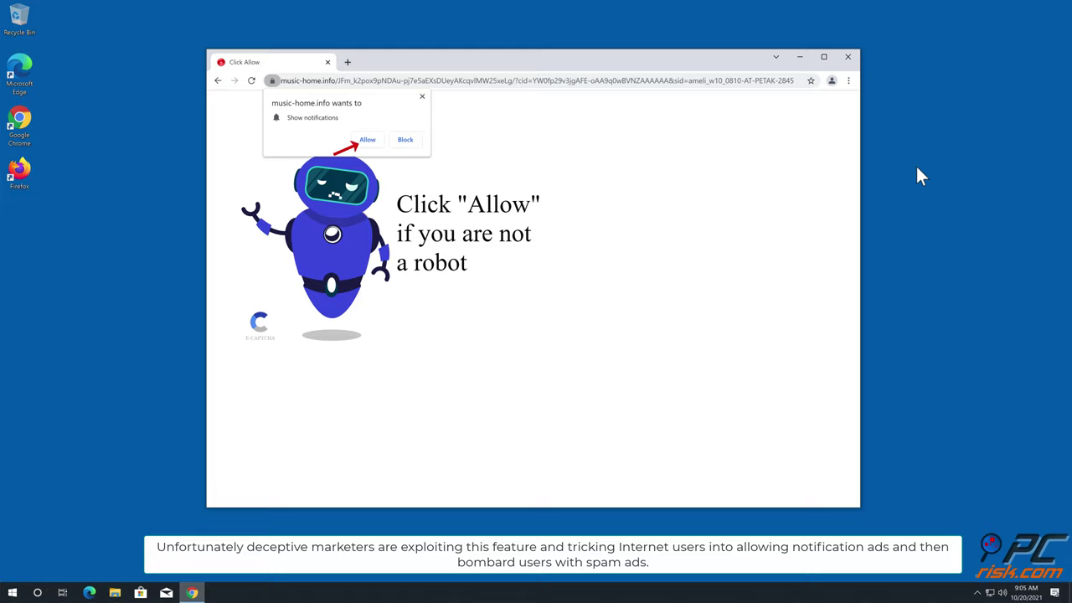
{"action": "left_click", "coordinate": [376, 142]}
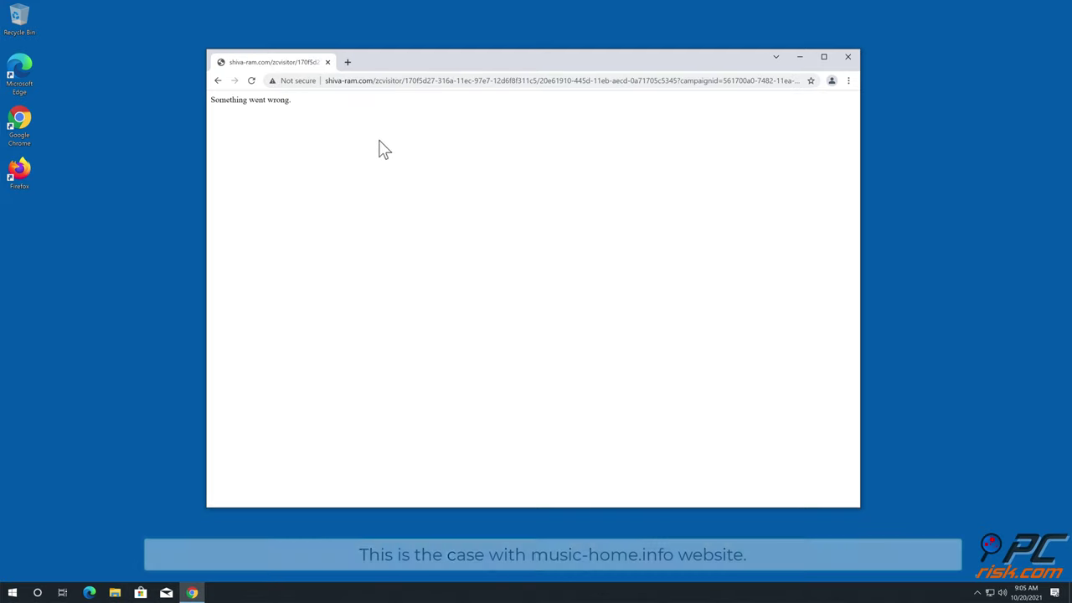
{"action": "left_click", "coordinate": [846, 57]}
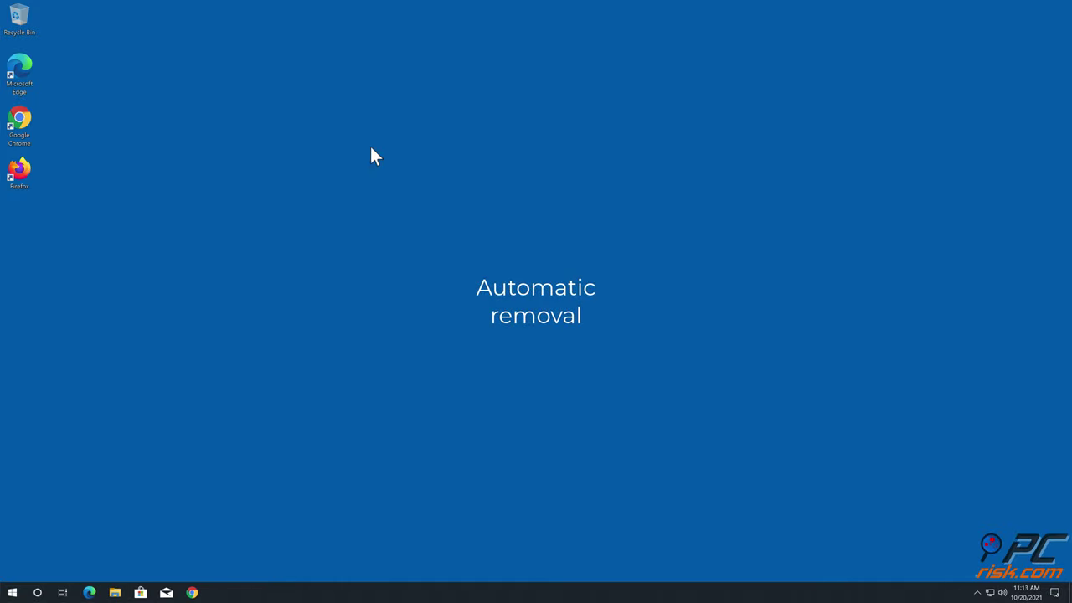
{"action": "double_click", "coordinate": [26, 124]}
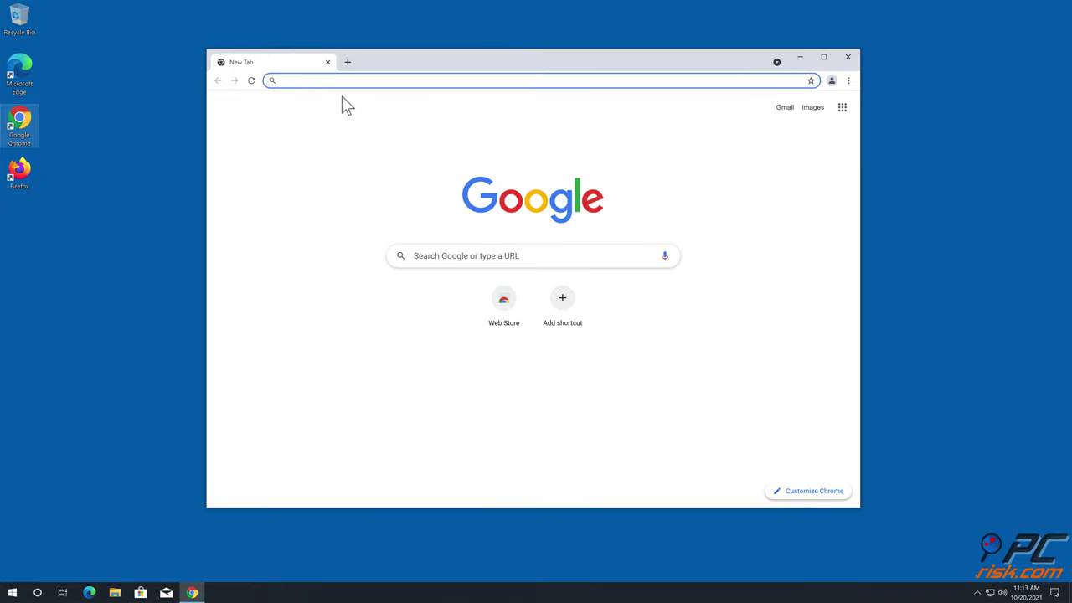
{"action": "type", "text": "www.combocleaner.com"}
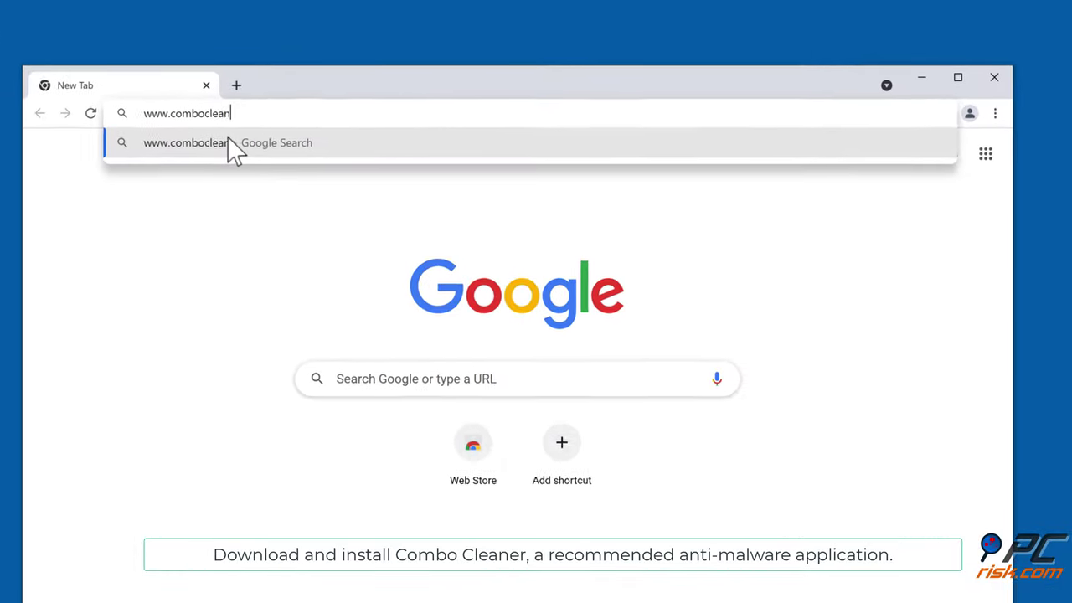
{"action": "left_click", "coordinate": [216, 157]}
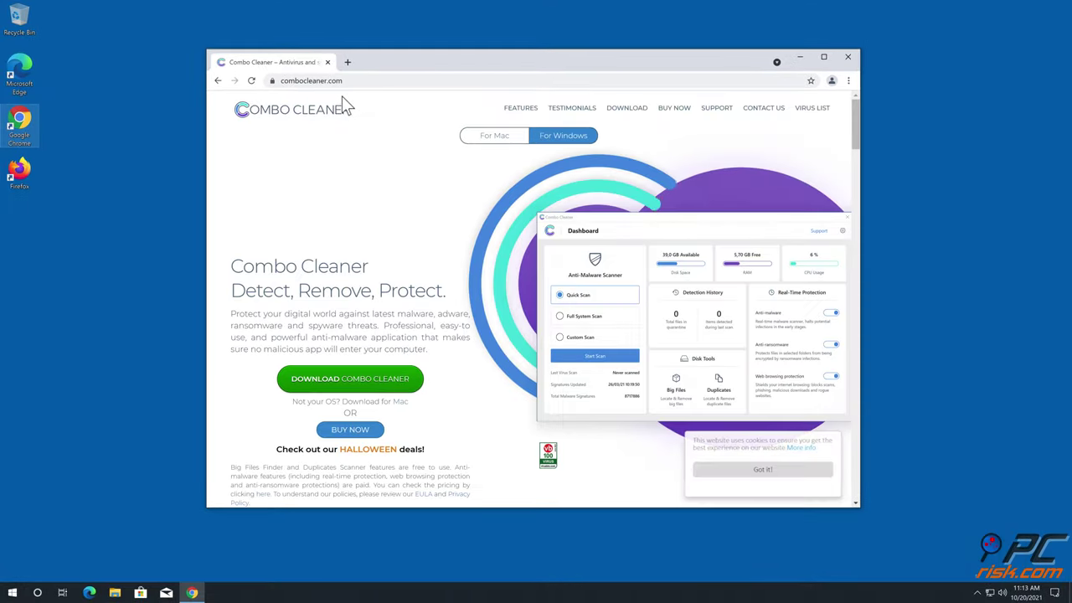
{"action": "left_click", "coordinate": [369, 386]}
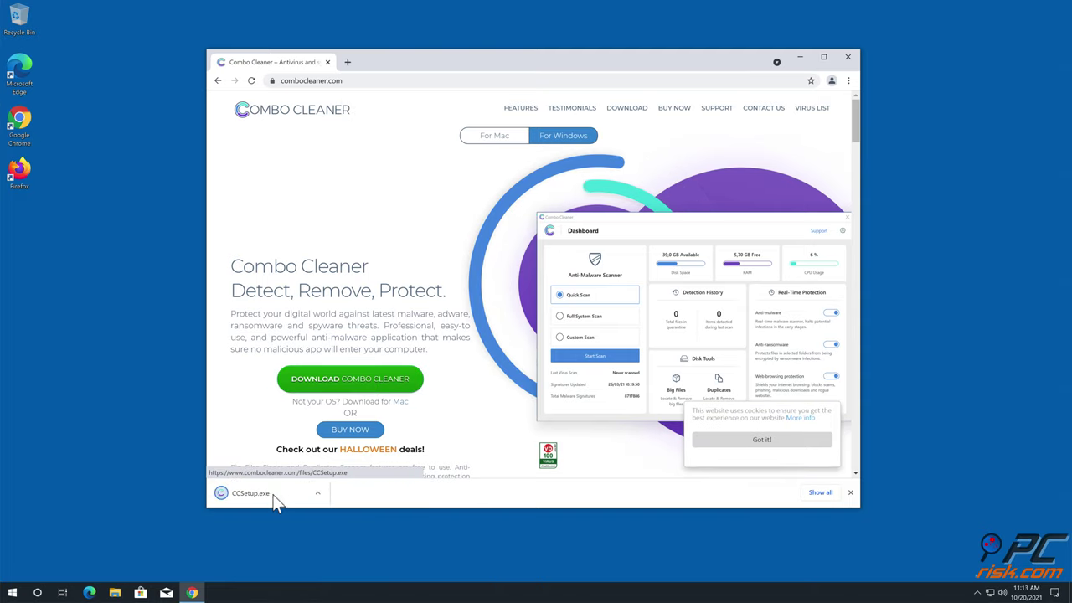
Run CCSetup.exe with permission to make changes, install Combo Cleaner with the default folder and options, and close the browser
{"action": "left_click", "coordinate": [272, 494]}
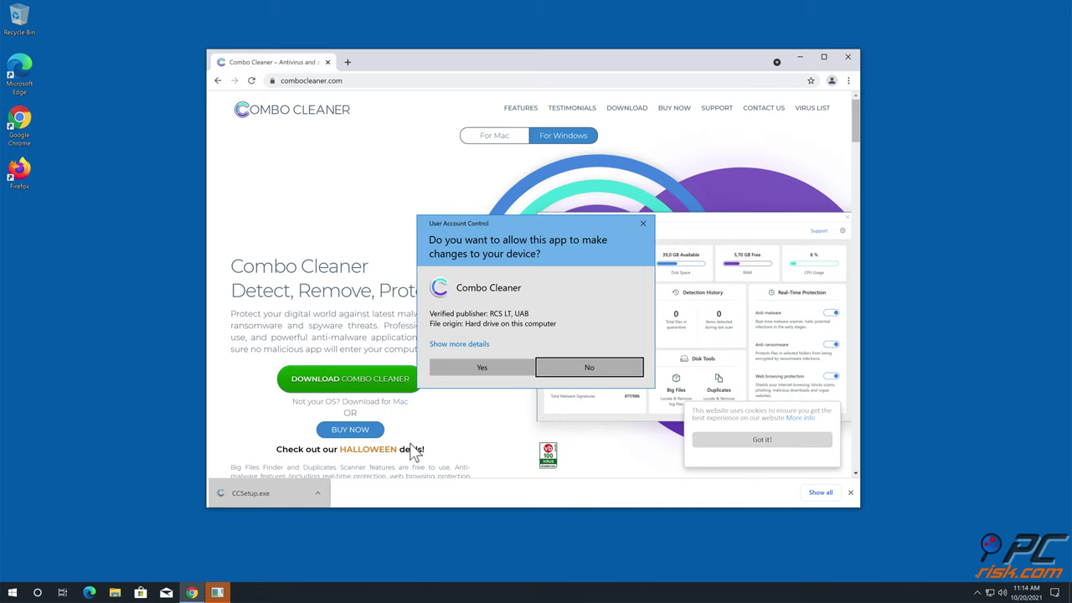
{"action": "left_click", "coordinate": [486, 371]}
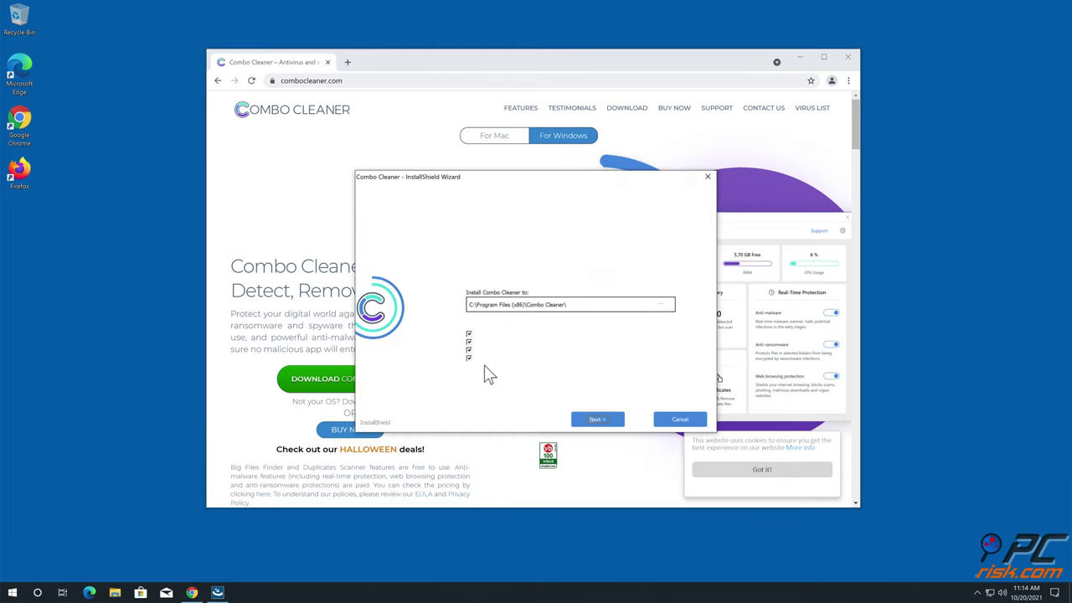
{"action": "left_click", "coordinate": [589, 419]}
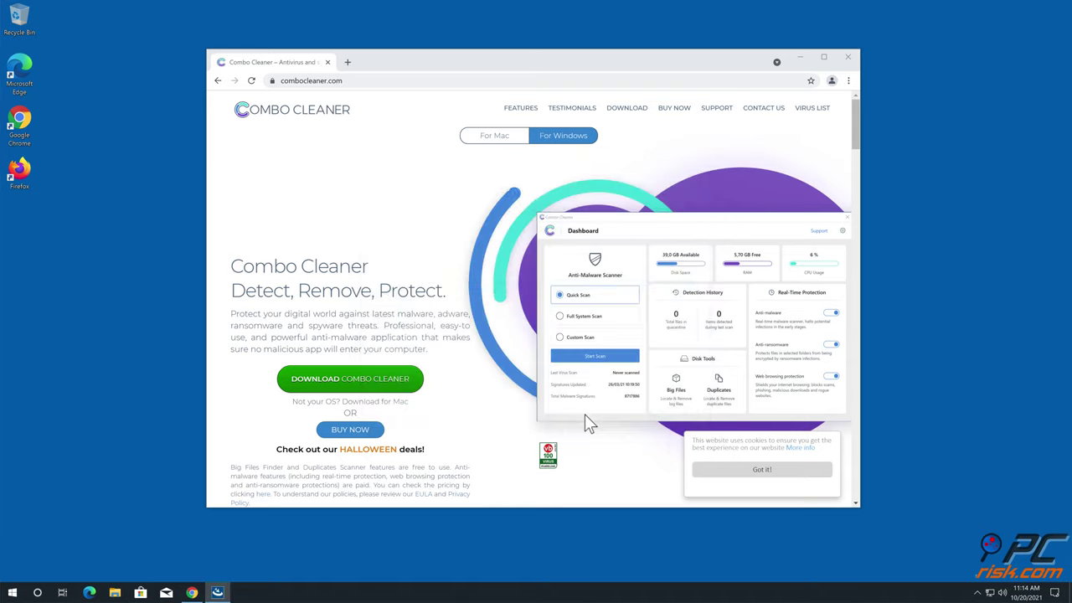
{"action": "left_click", "coordinate": [680, 420]}
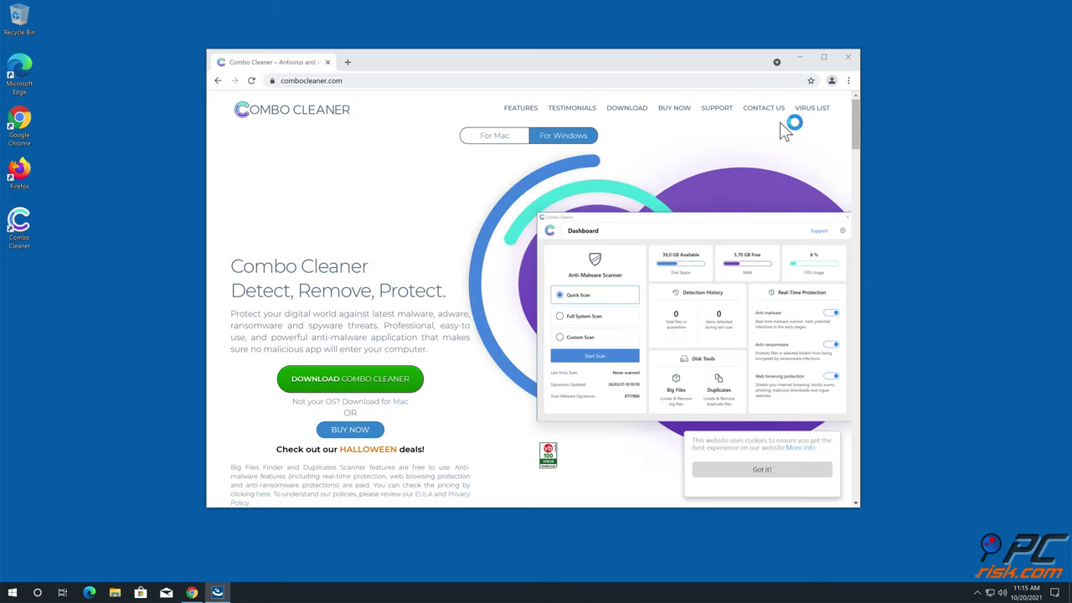
{"action": "left_click", "coordinate": [847, 59]}
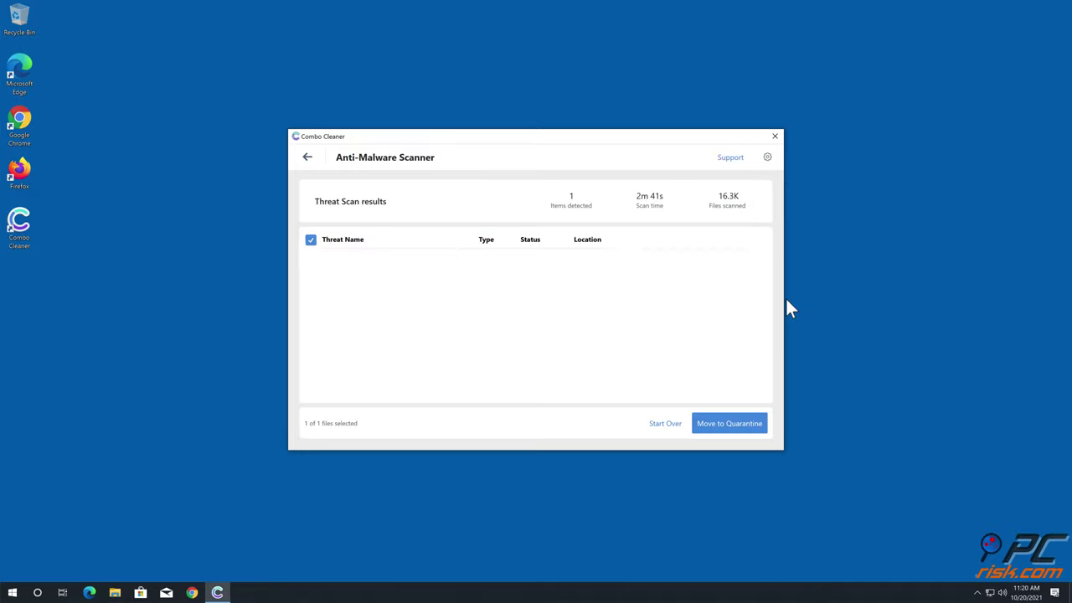
Move the detected music-home.info Ads threat to quarantine in Combo Cleaner and dismiss the scan summary
{"action": "left_click", "coordinate": [730, 423]}
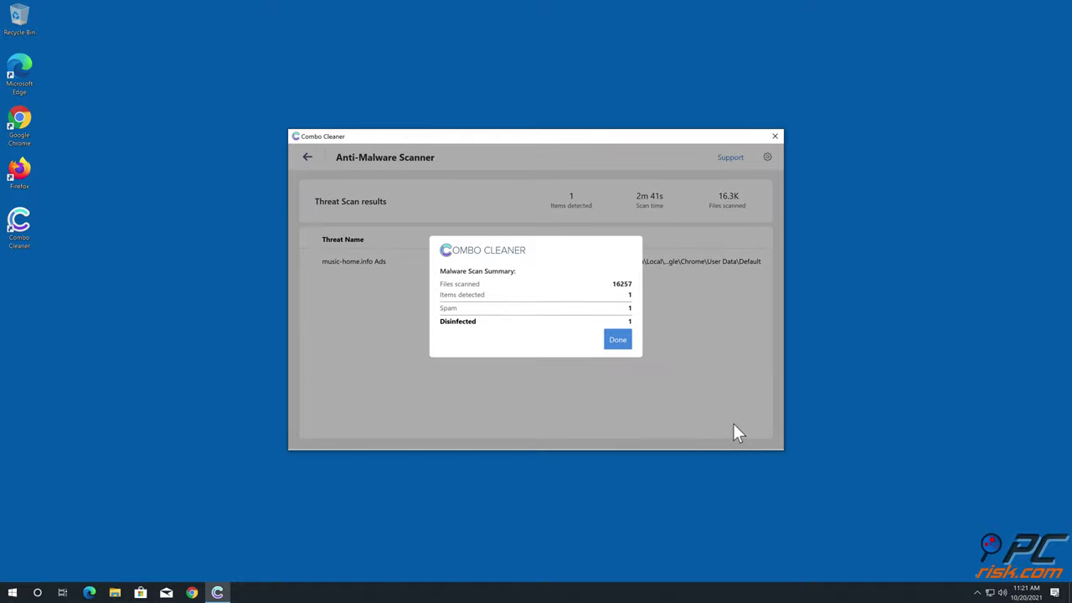
{"action": "left_click", "coordinate": [618, 339]}
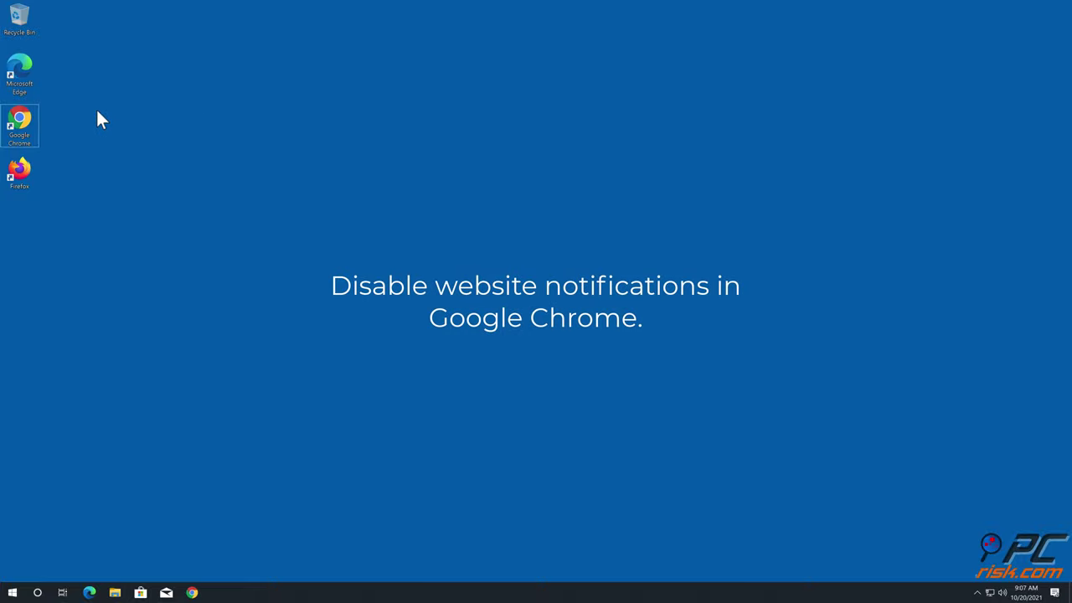
Open Google Chrome and go to the Notifications page of the Site Settings under Privacy and security
{"action": "double_click", "coordinate": [19, 123]}
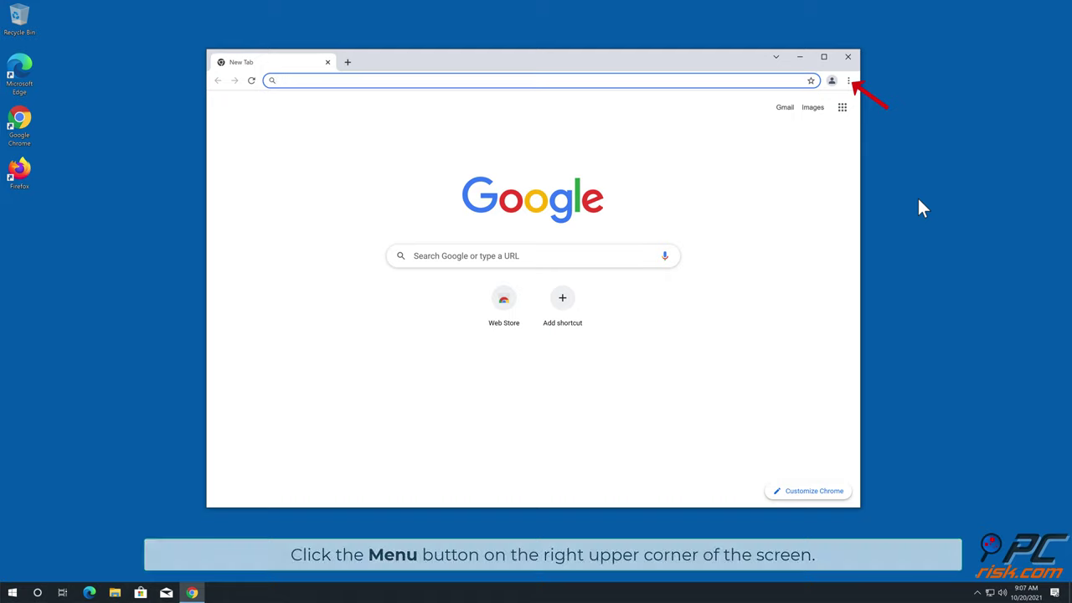
{"action": "left_click", "coordinate": [850, 81]}
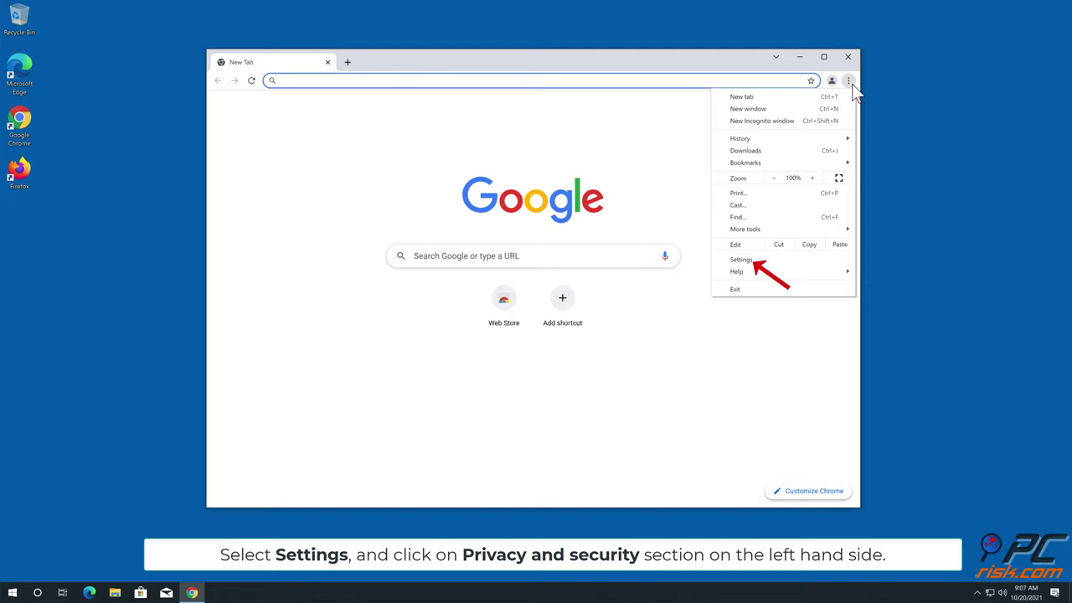
{"action": "left_click", "coordinate": [769, 258]}
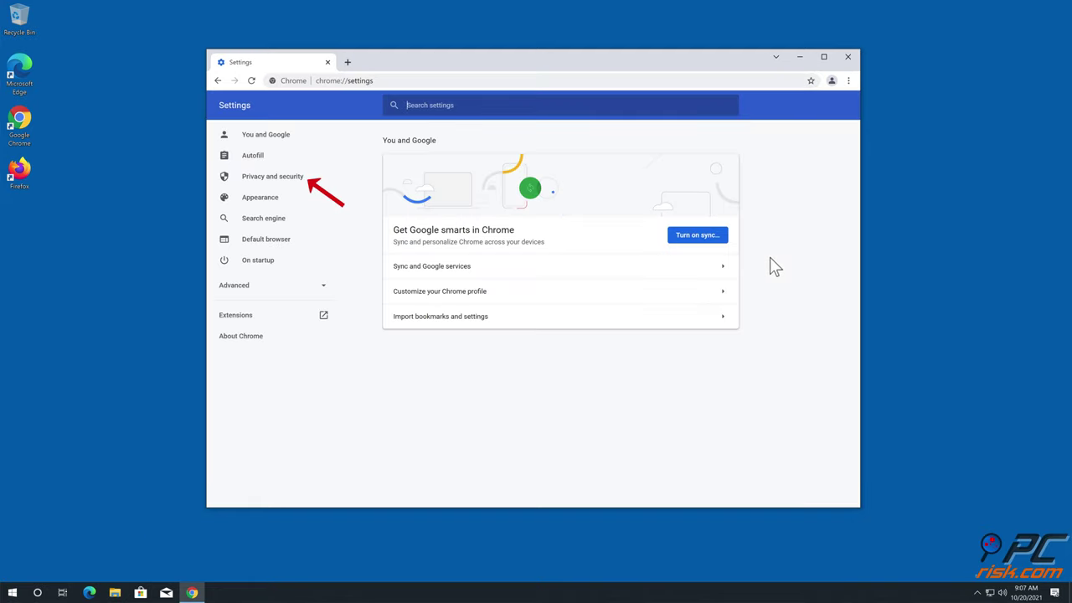
{"action": "left_click", "coordinate": [279, 183]}
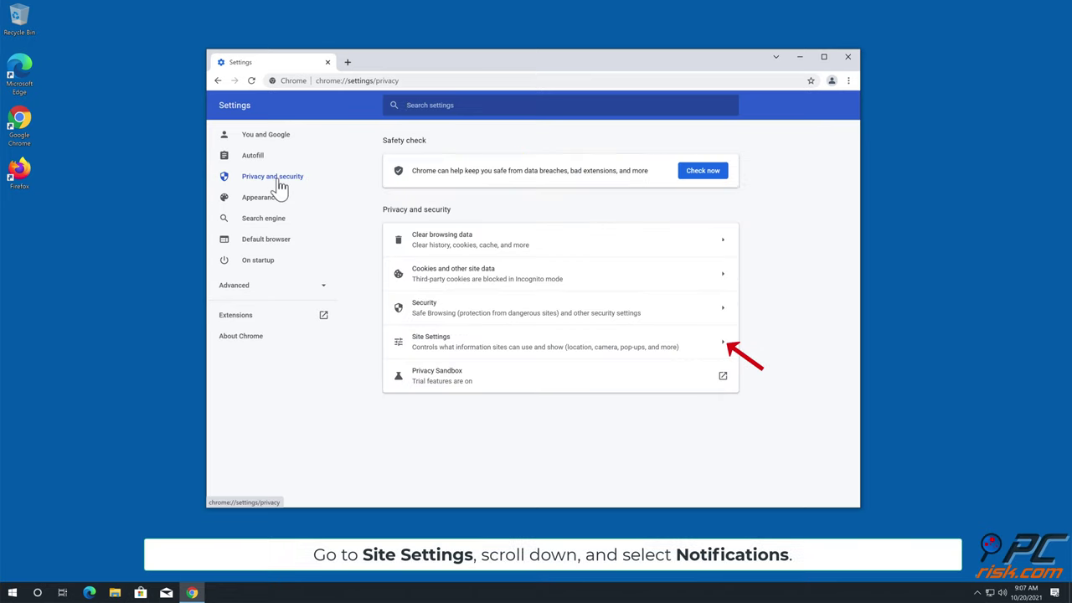
{"action": "left_click", "coordinate": [726, 344]}
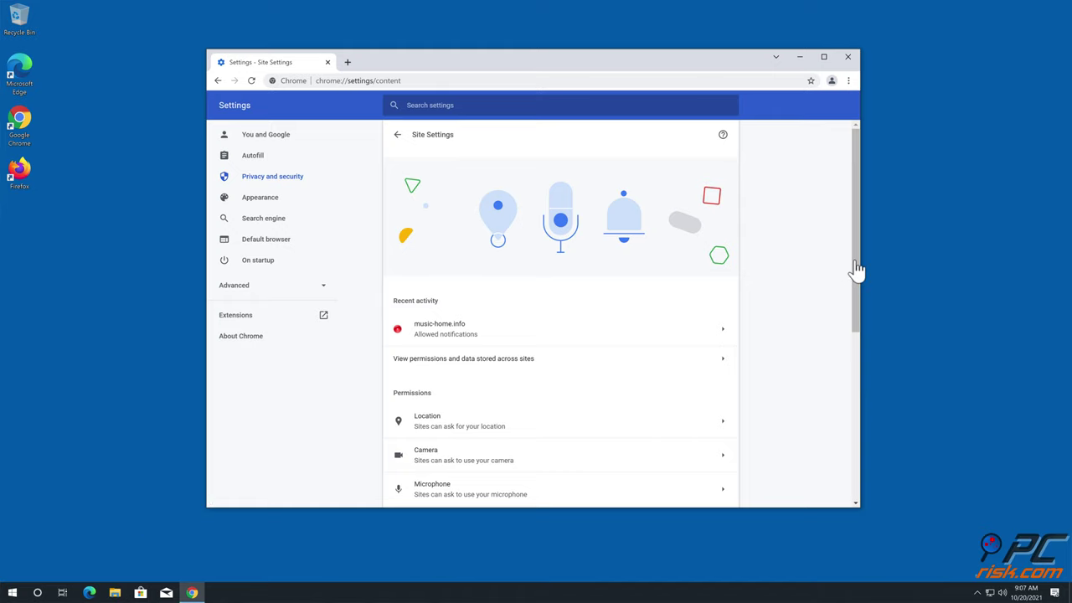
{"action": "left_click_drag", "start_coordinate": [856, 268], "coordinate": [854, 398]}
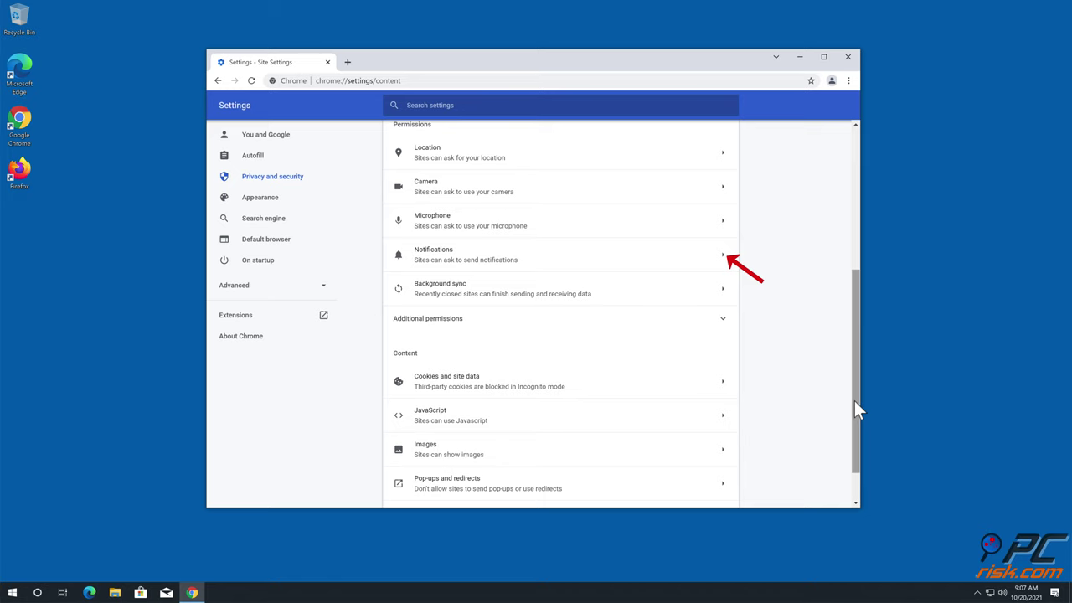
{"action": "left_click", "coordinate": [724, 261]}
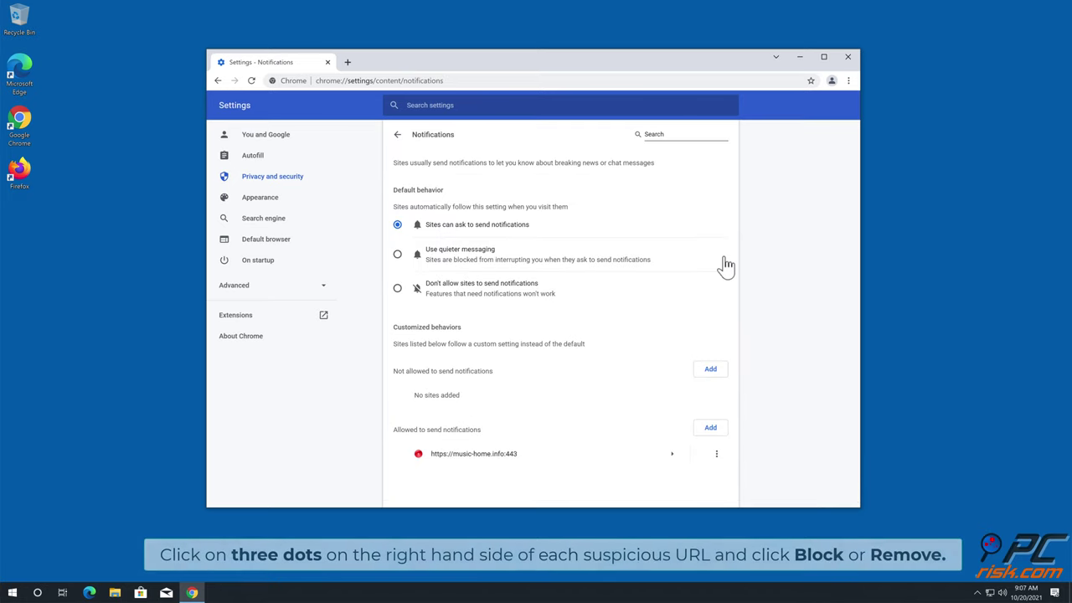
{"action": "left_click", "coordinate": [717, 454]}
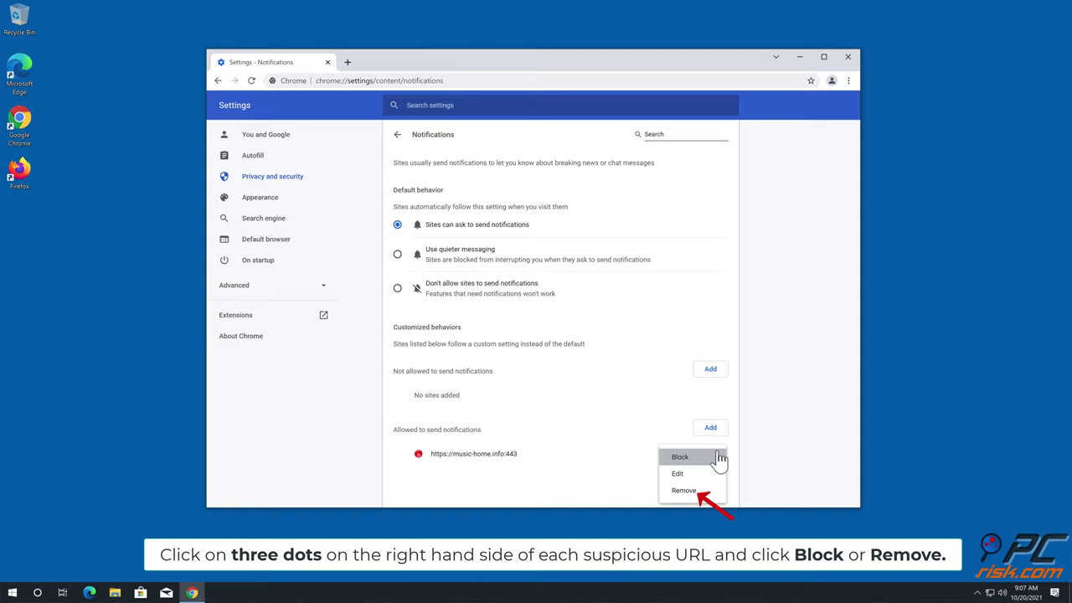
{"action": "left_click", "coordinate": [699, 494]}
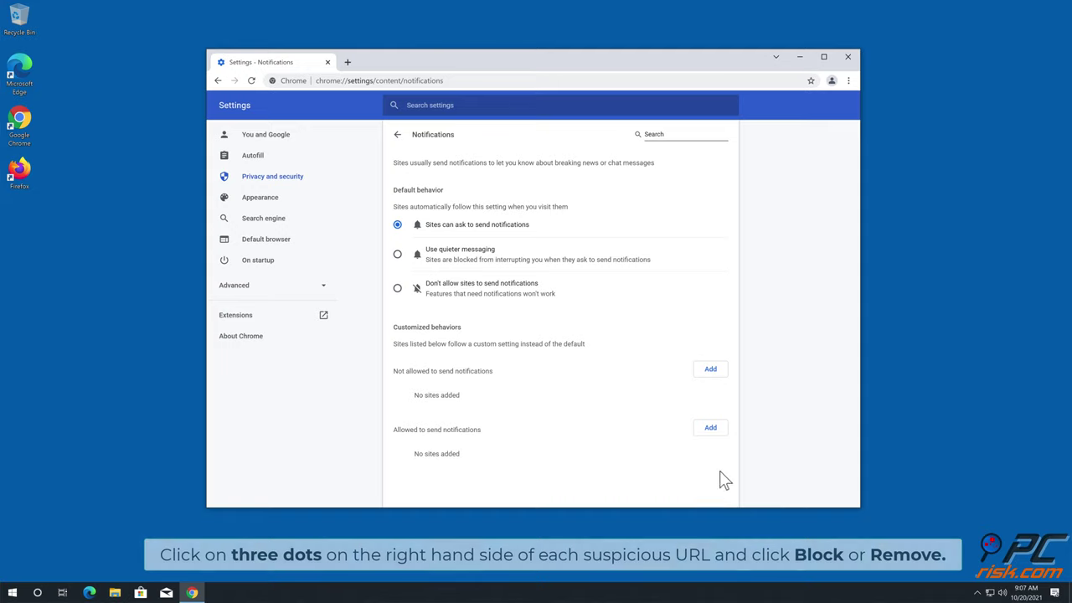
{"action": "left_click", "coordinate": [848, 58]}
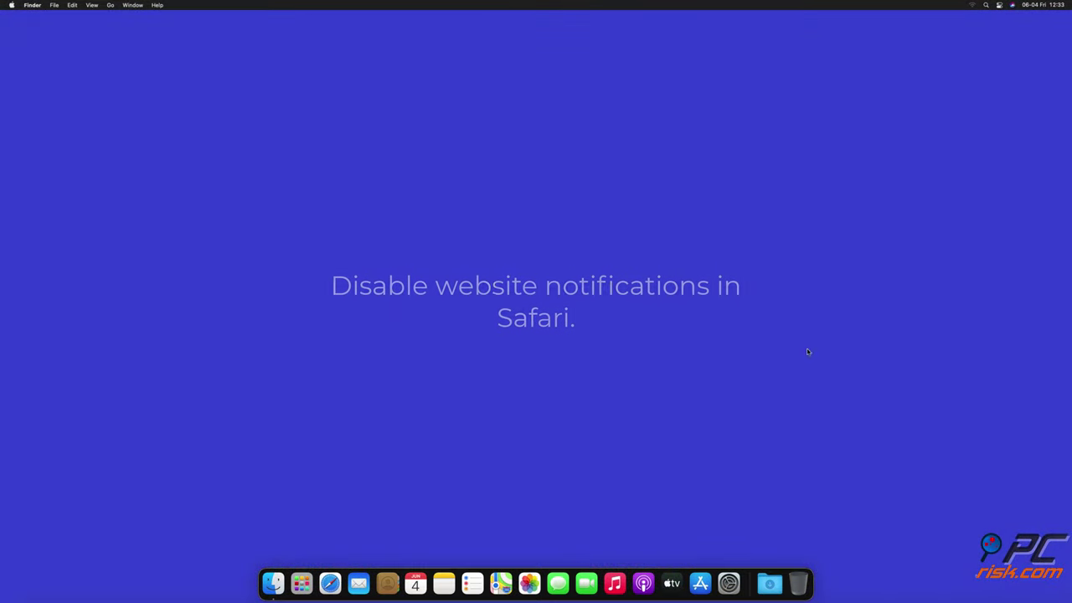
Switch to Safari on the Mac and open the Notifications section of its website preferences
{"action": "left_click", "coordinate": [329, 585]}
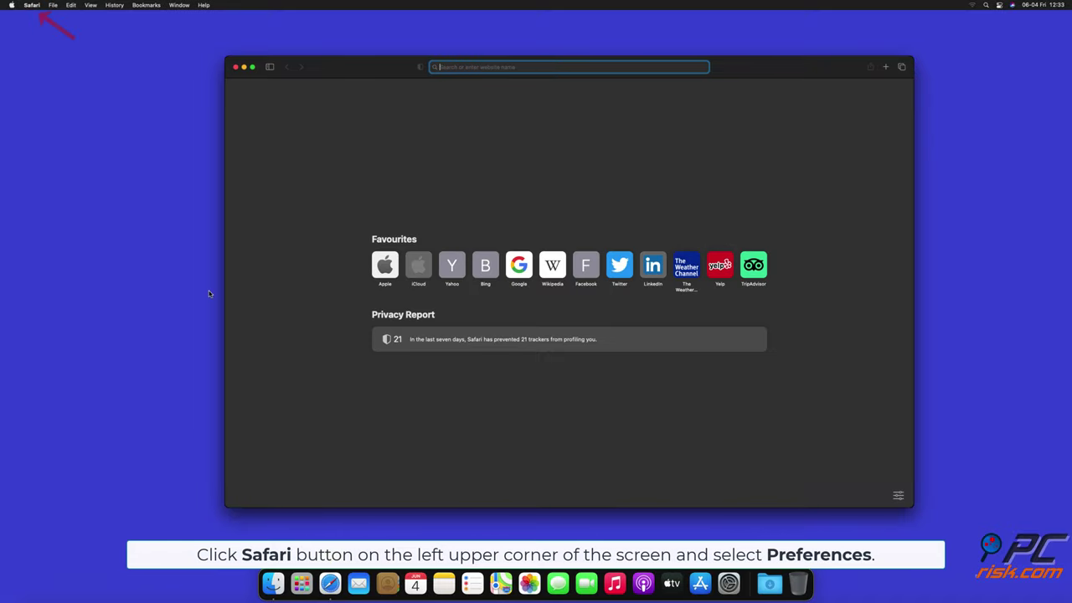
{"action": "left_click", "coordinate": [34, 7]}
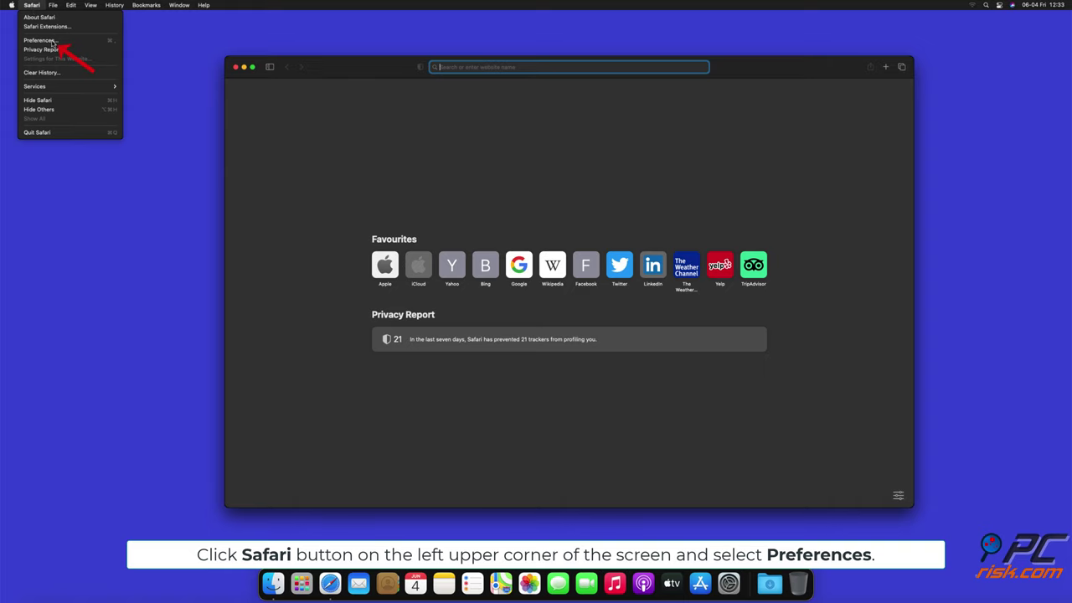
{"action": "left_click", "coordinate": [39, 40]}
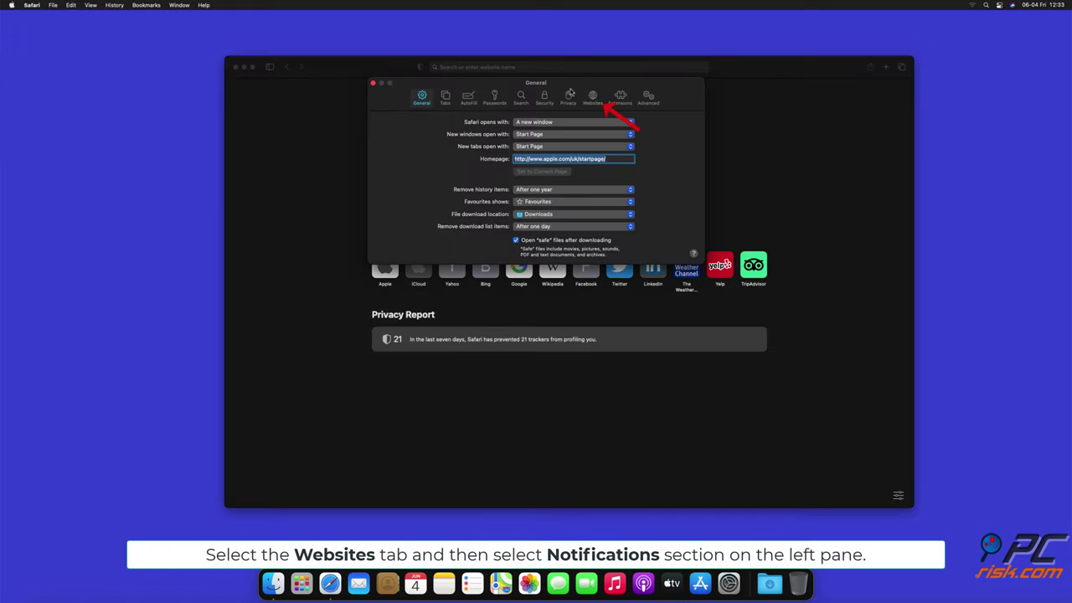
{"action": "left_click", "coordinate": [593, 97]}
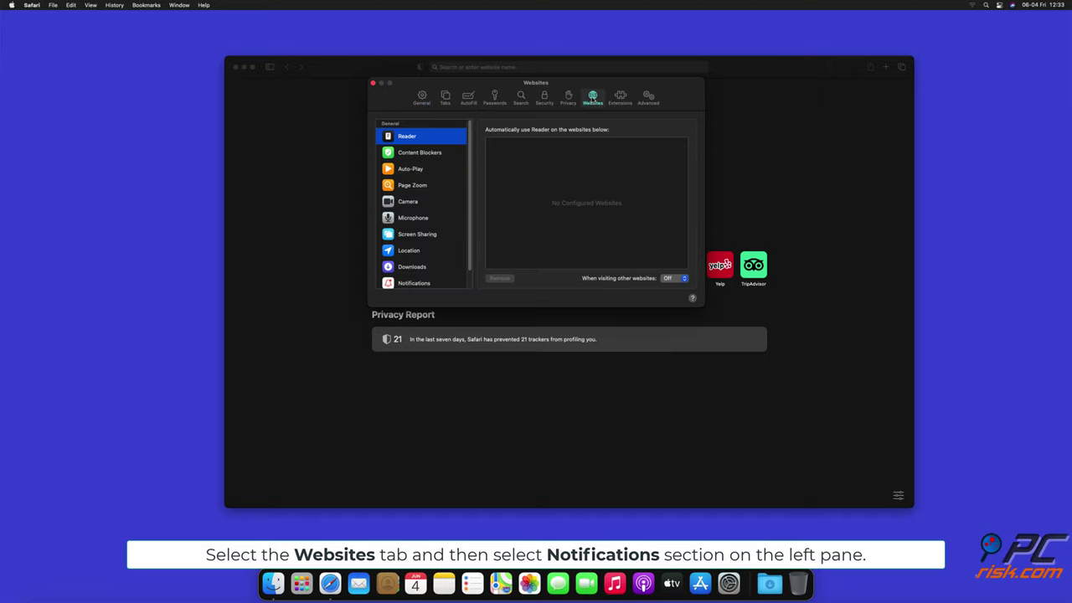
{"action": "left_click_drag", "start_coordinate": [474, 138], "coordinate": [471, 171]}
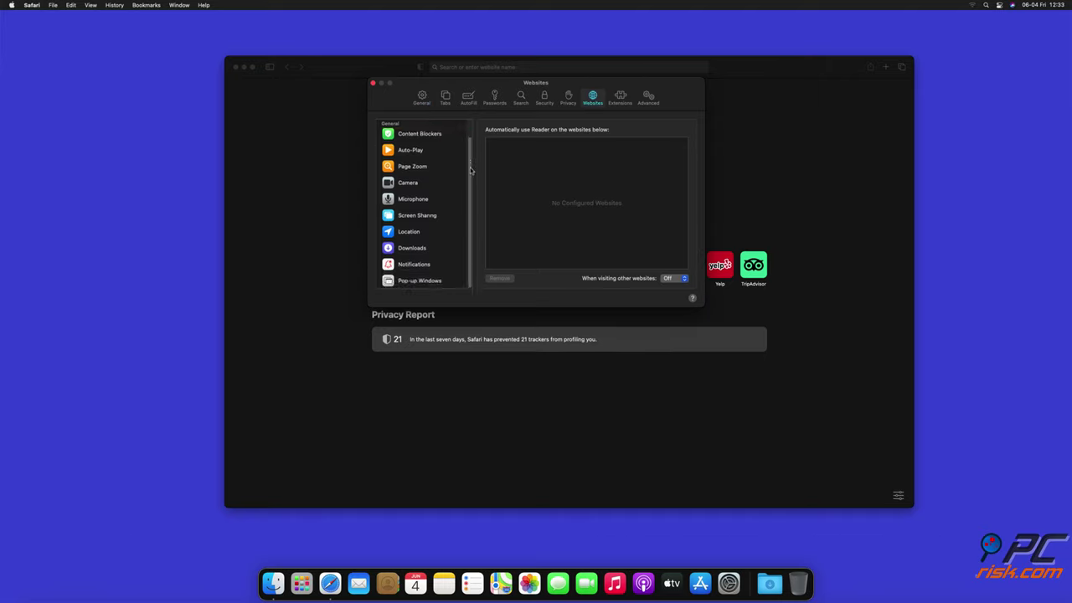
{"action": "left_click", "coordinate": [416, 265]}
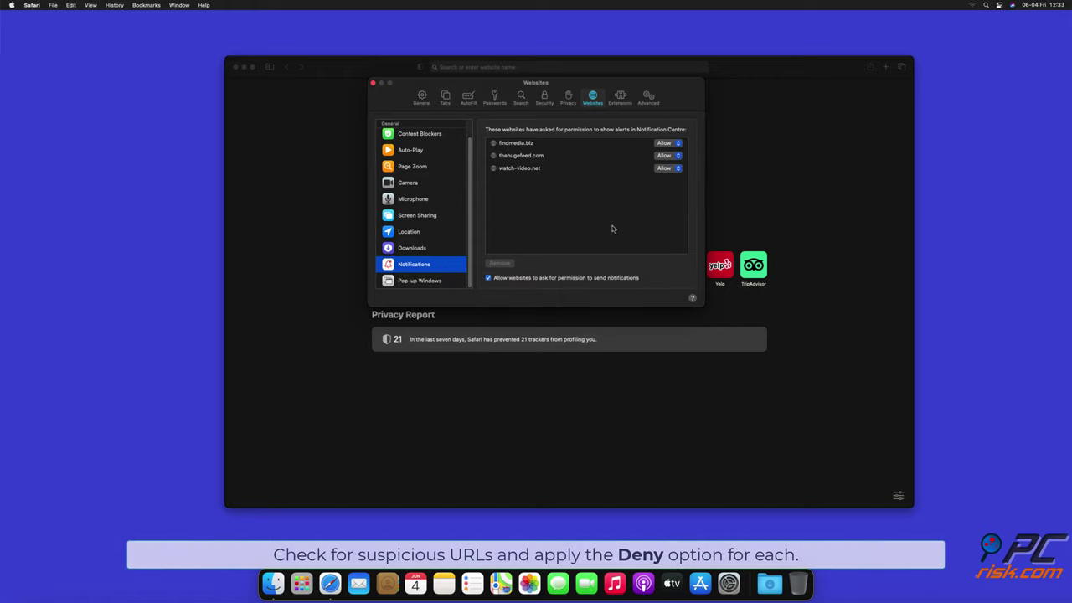
Set the notification permission to Deny for findmedia.biz, thehugefeed.com and watch-video.net, and close the preferences
{"action": "left_click", "coordinate": [678, 144]}
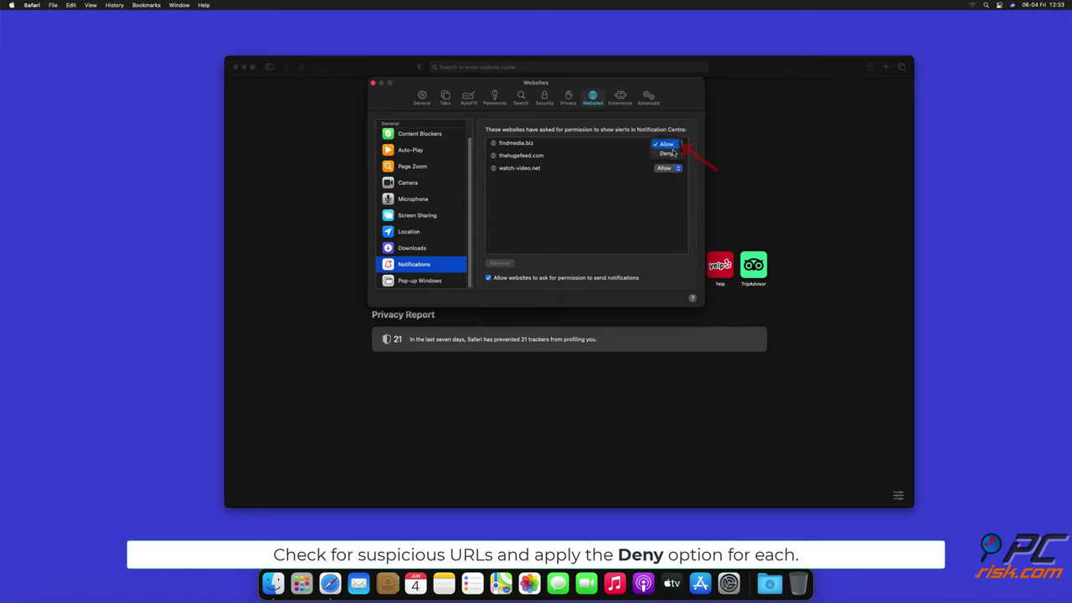
{"action": "left_click", "coordinate": [668, 153]}
{"action": "left_click", "coordinate": [681, 156]}
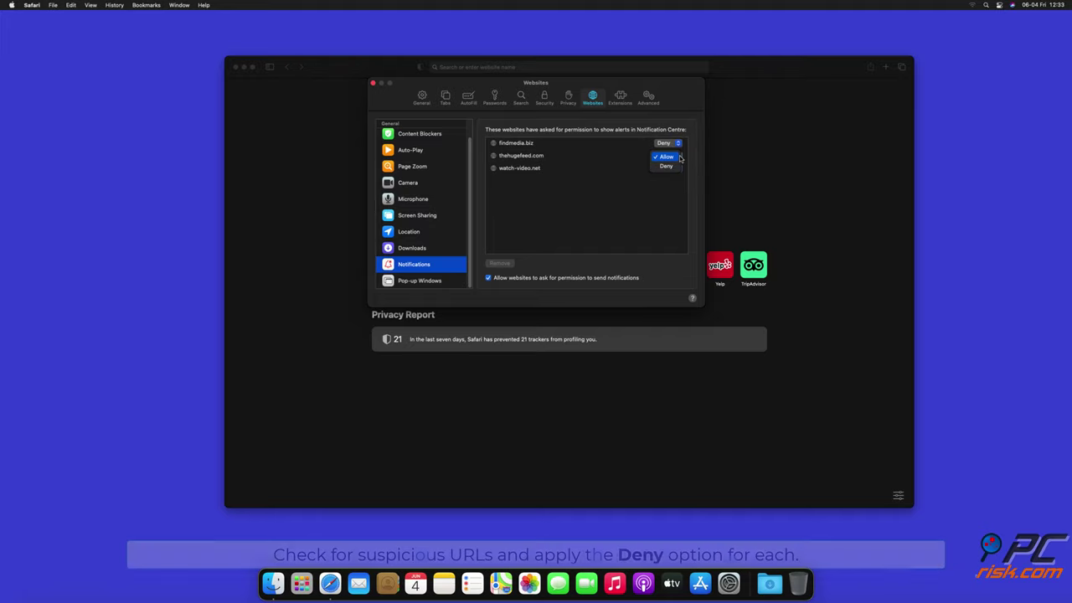
{"action": "left_click", "coordinate": [668, 166]}
{"action": "left_click", "coordinate": [681, 170]}
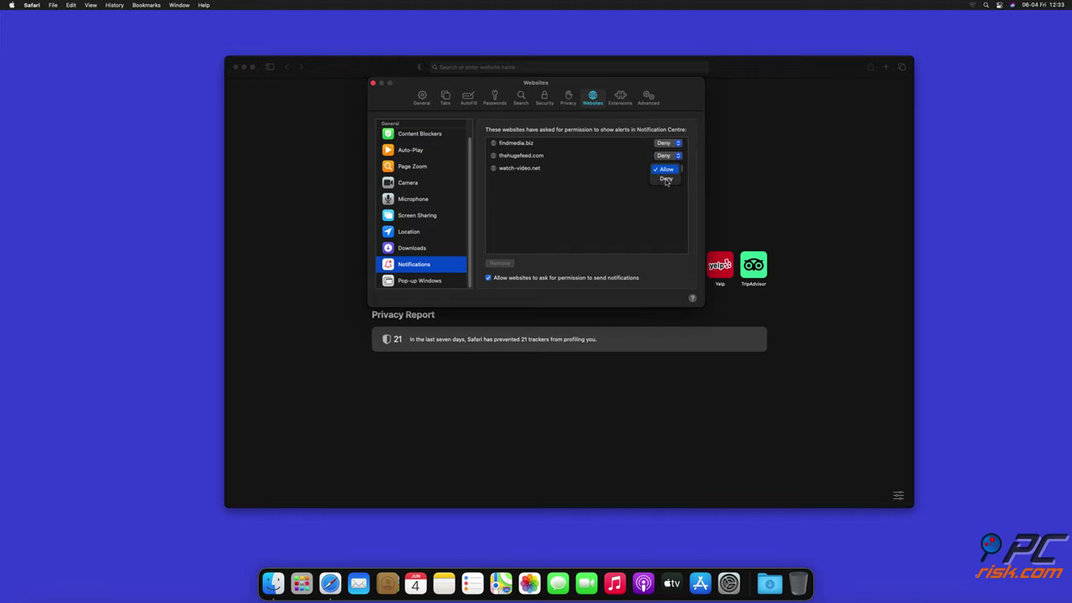
{"action": "left_click", "coordinate": [666, 178]}
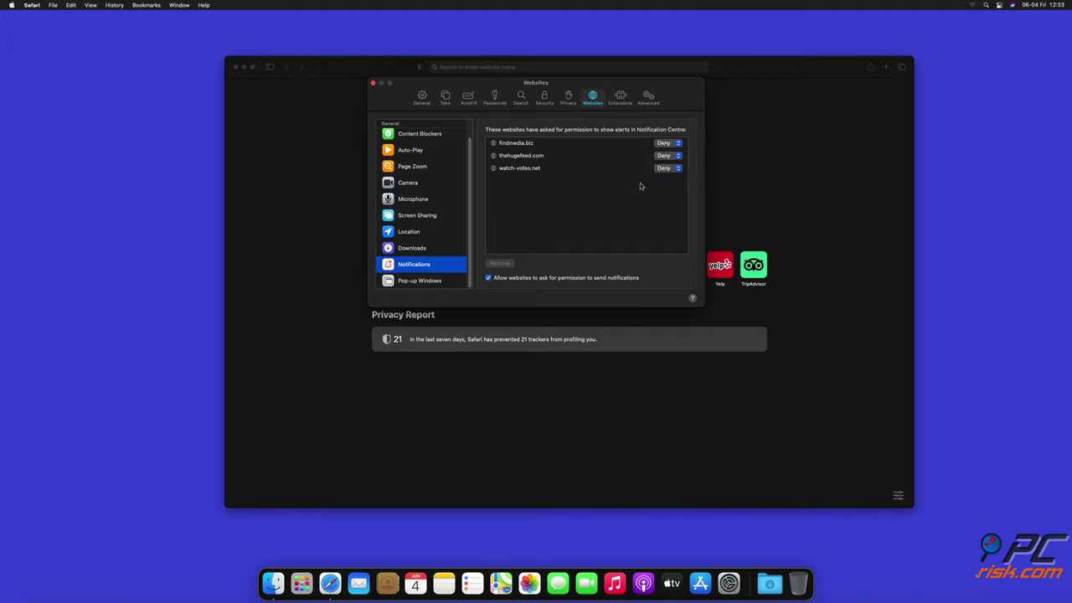
{"action": "left_click", "coordinate": [374, 84]}
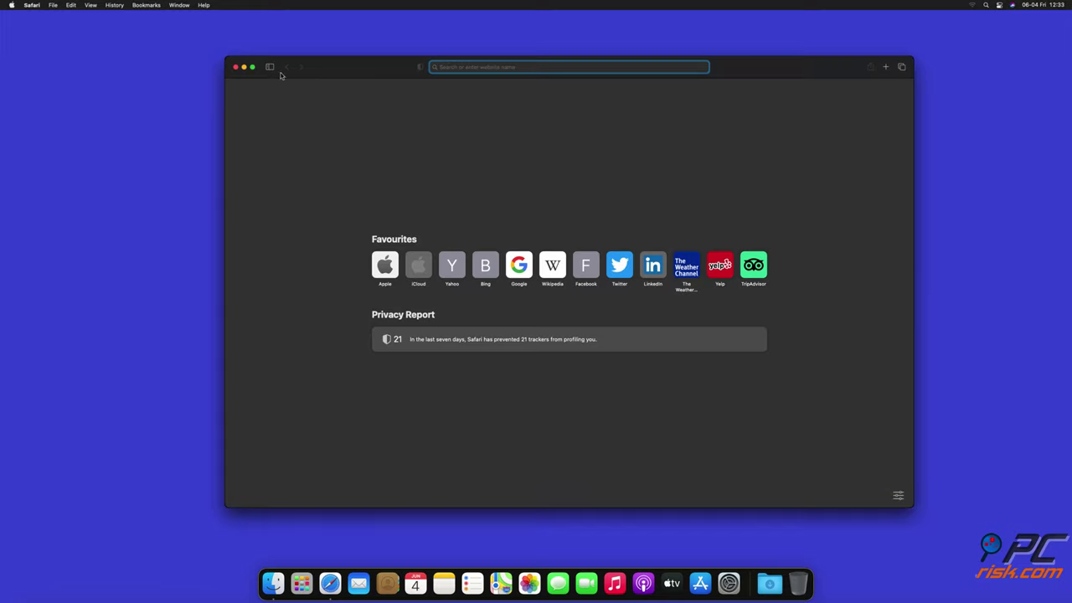
Close the Safari window, switch to Microsoft Edge and go to the Notifications page under Cookies and site permissions in its settings
{"action": "left_click", "coordinate": [235, 67]}
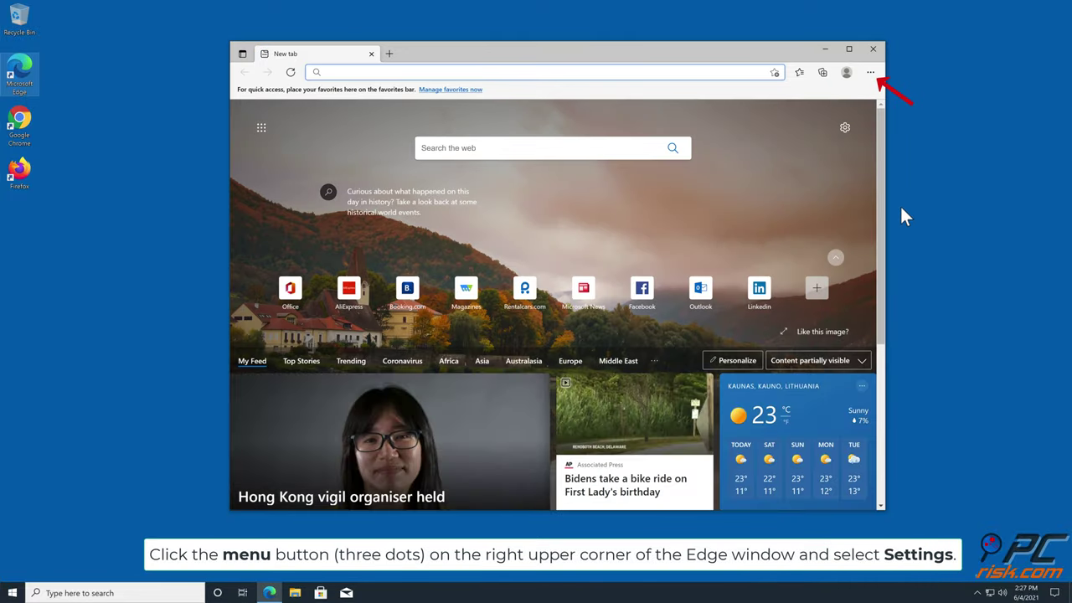
{"action": "left_click", "coordinate": [872, 73]}
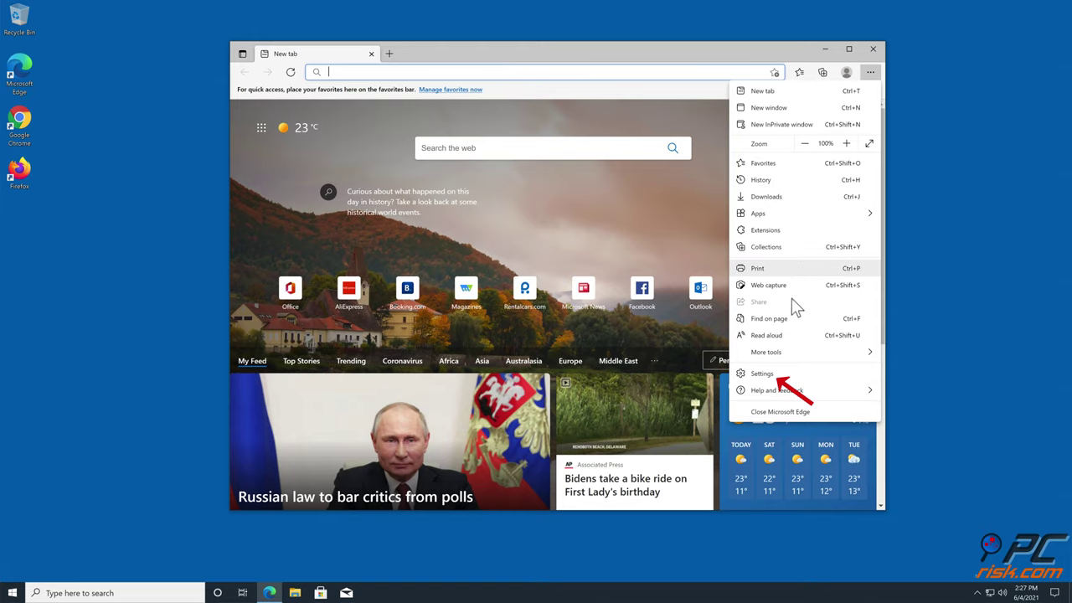
{"action": "left_click", "coordinate": [773, 374]}
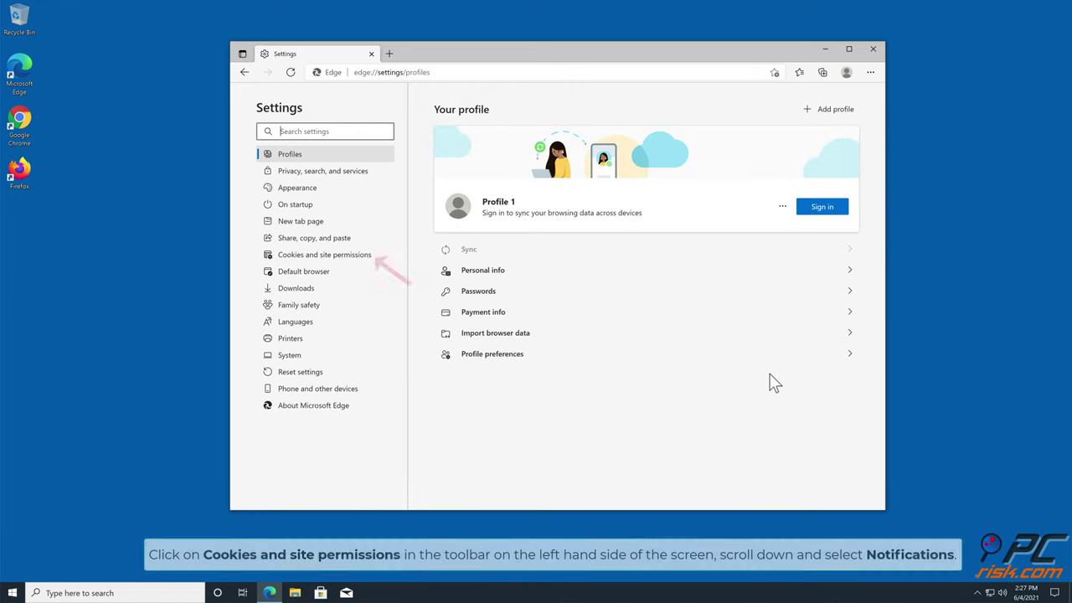
{"action": "left_click", "coordinate": [346, 258]}
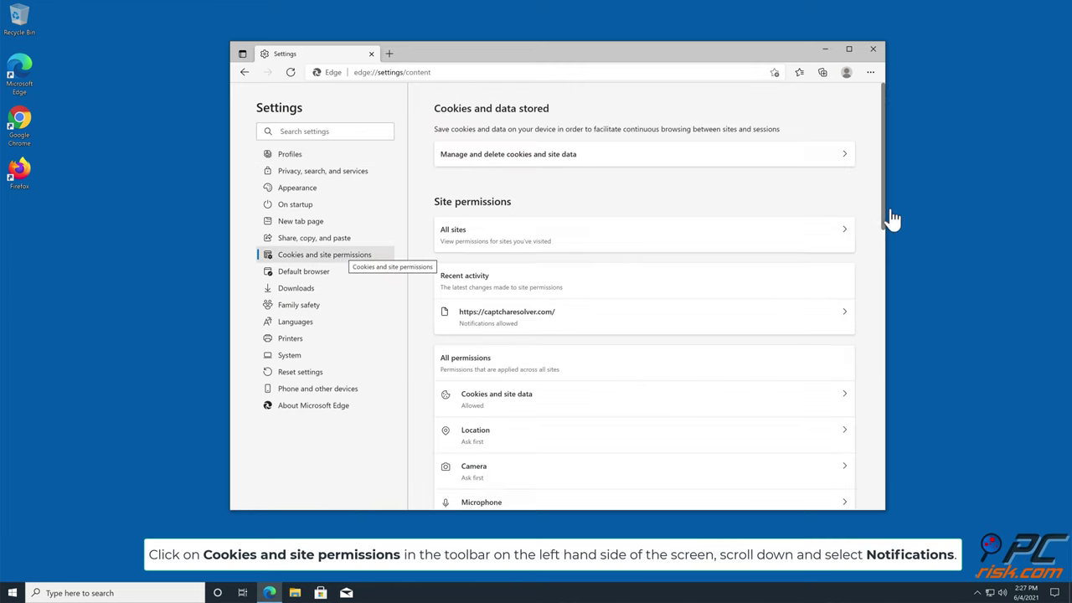
{"action": "left_click_drag", "start_coordinate": [885, 209], "coordinate": [881, 279]}
{"action": "scroll", "coordinate": [881, 279], "scroll_direction": "down", "scroll_amount": 2}
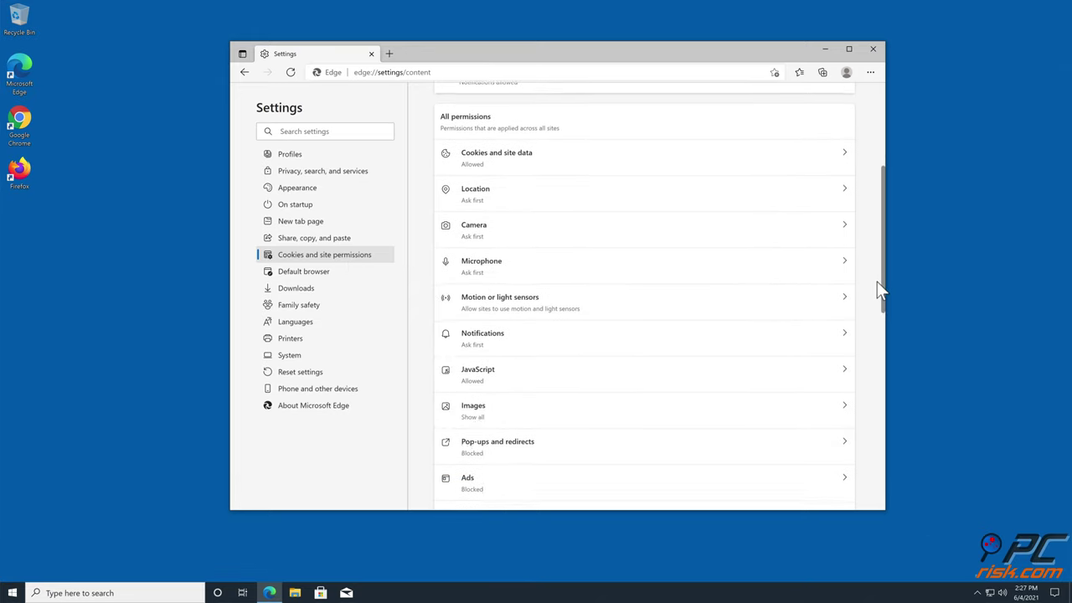
{"action": "left_click", "coordinate": [846, 331]}
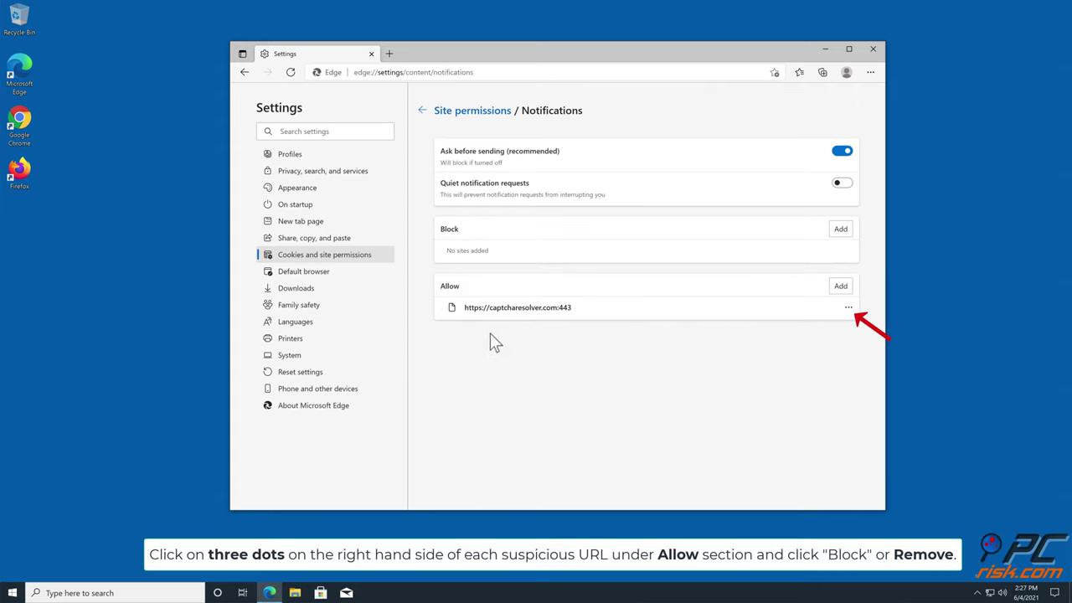
{"action": "left_click", "coordinate": [849, 310]}
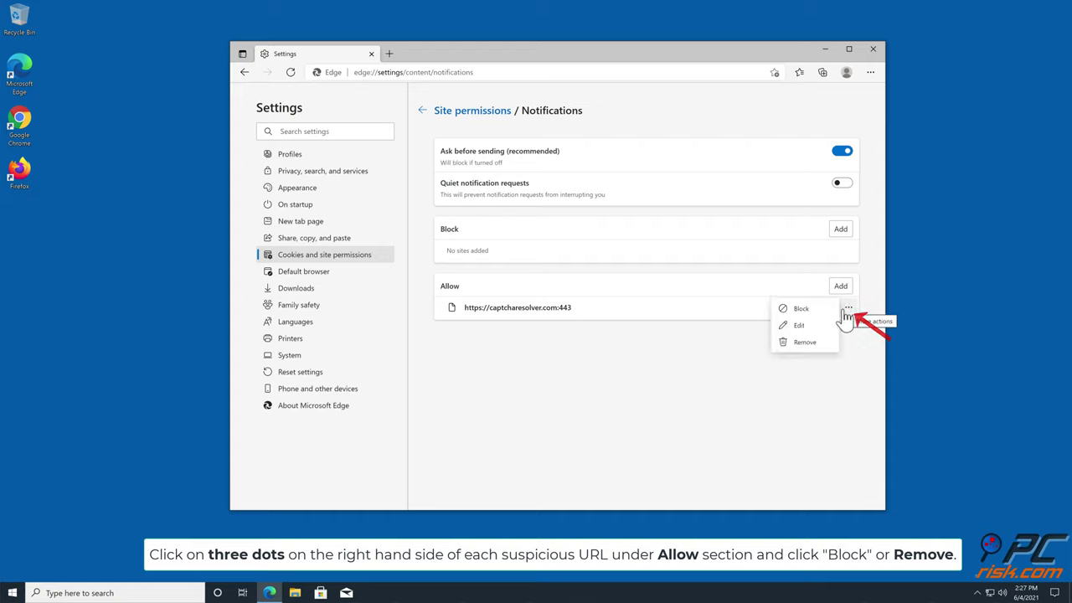
{"action": "left_click", "coordinate": [805, 344]}
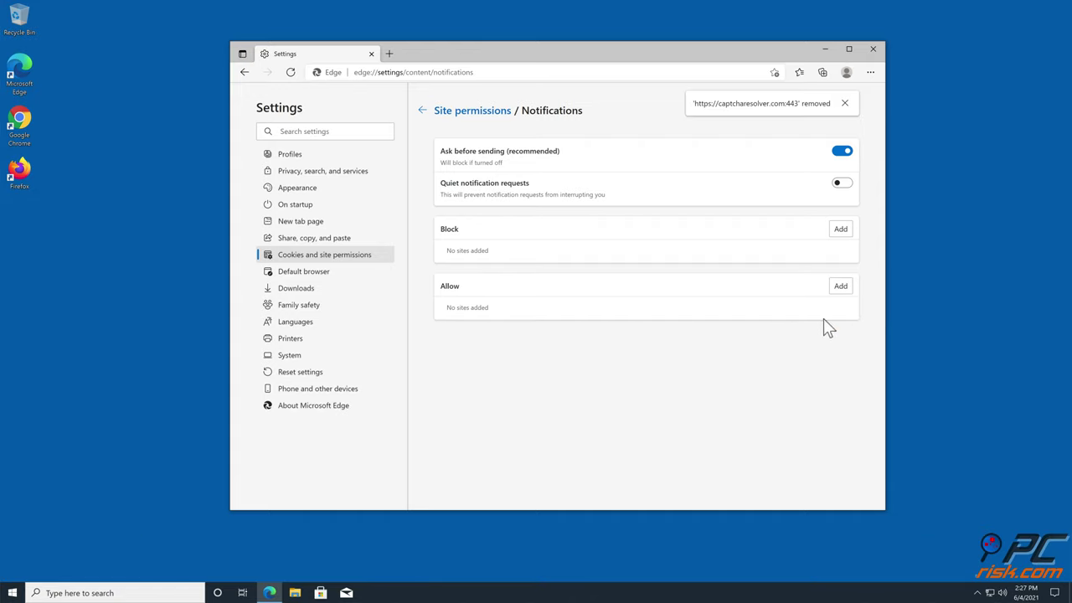
{"action": "left_click", "coordinate": [873, 49]}
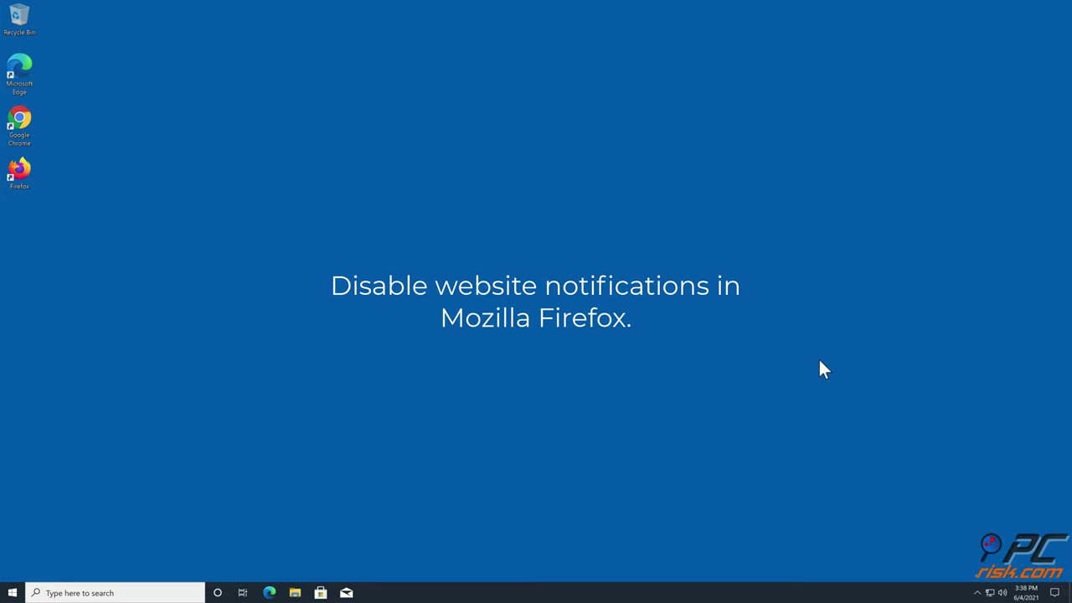
Open Firefox and go to the notification permission settings in the Permissions section of Privacy & Security
{"action": "double_click", "coordinate": [27, 170]}
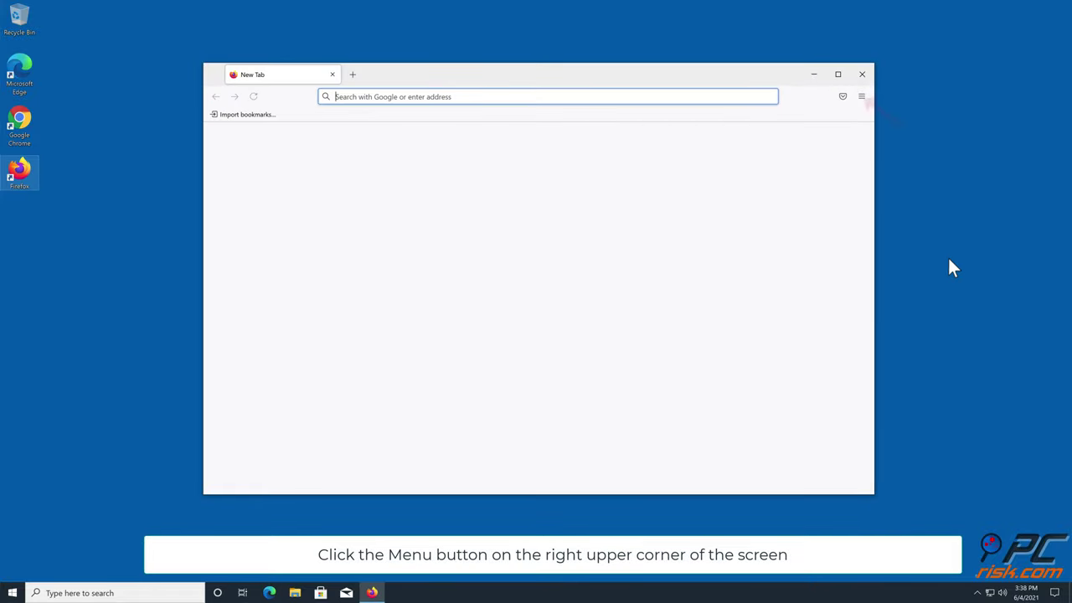
{"action": "left_click", "coordinate": [863, 97]}
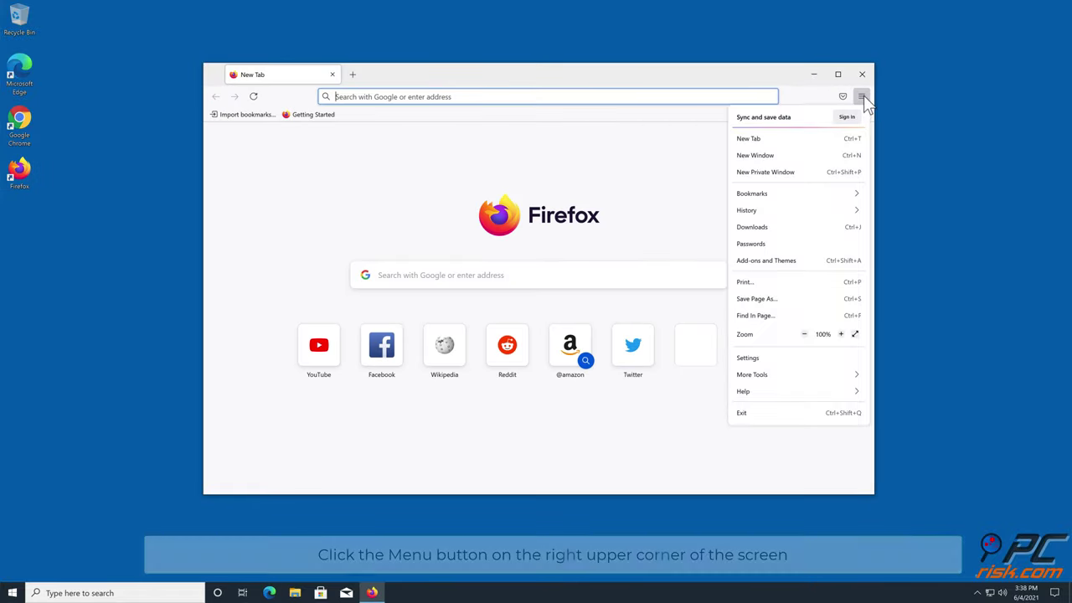
{"action": "left_click", "coordinate": [748, 359]}
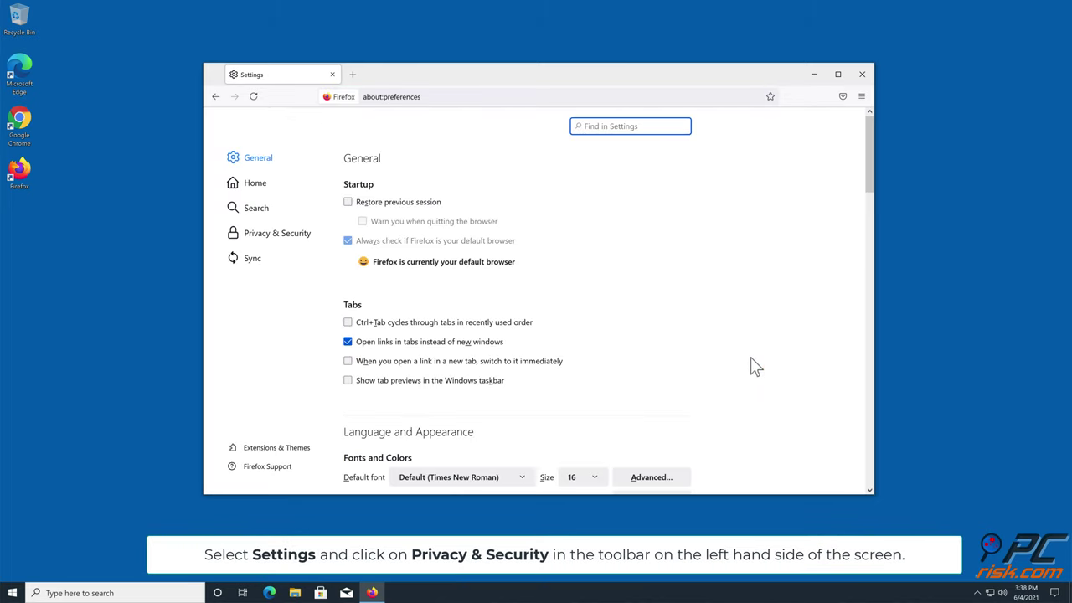
{"action": "left_click", "coordinate": [260, 236]}
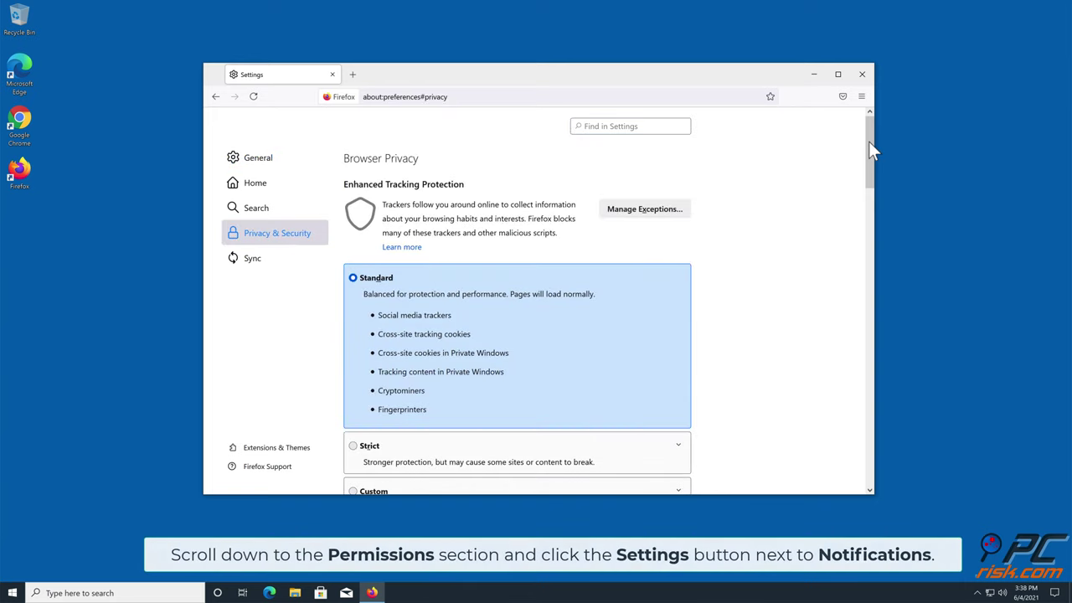
{"action": "left_click_drag", "start_coordinate": [869, 141], "coordinate": [855, 342]}
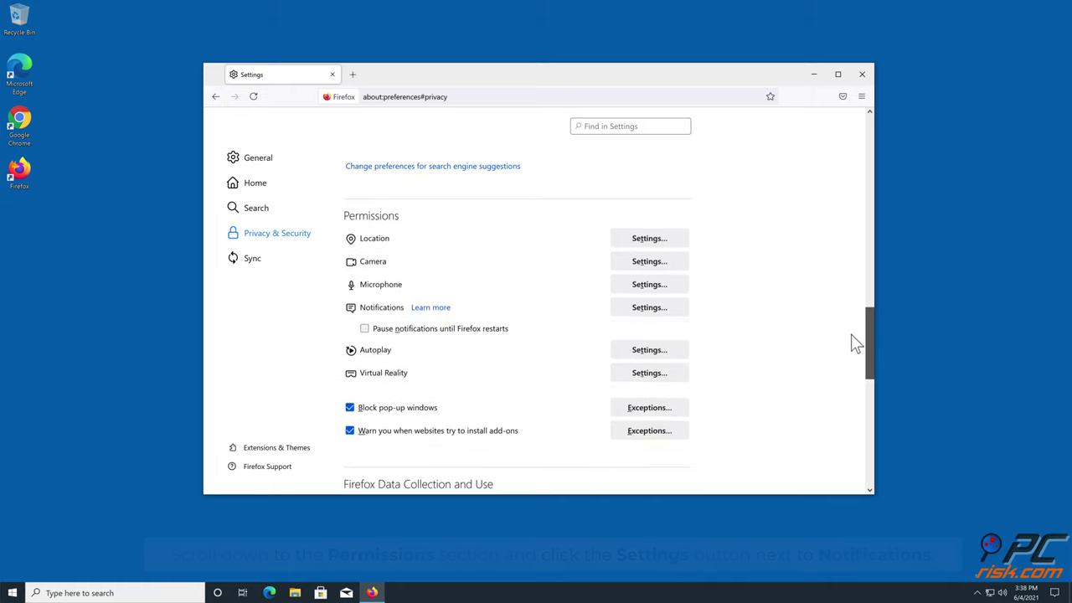
{"action": "left_click", "coordinate": [643, 302]}
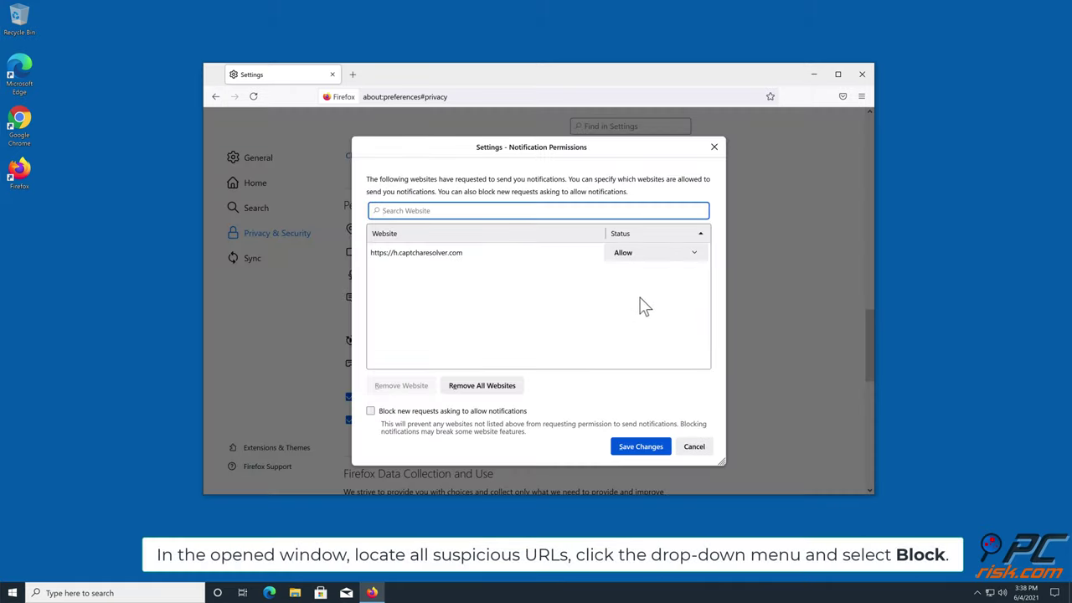
{"action": "left_click", "coordinate": [694, 253]}
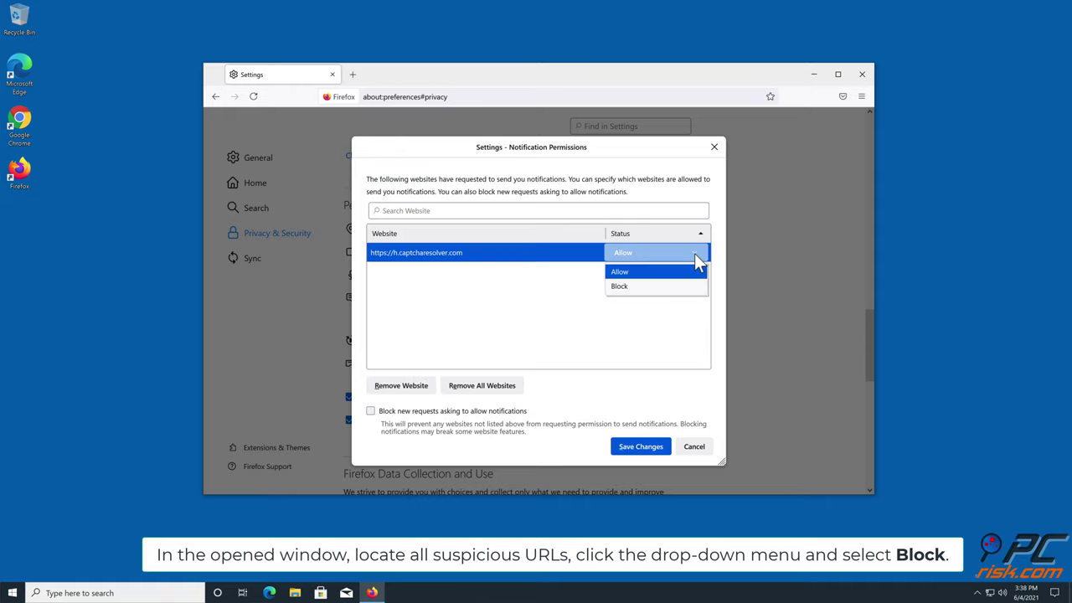
{"action": "left_click", "coordinate": [635, 286]}
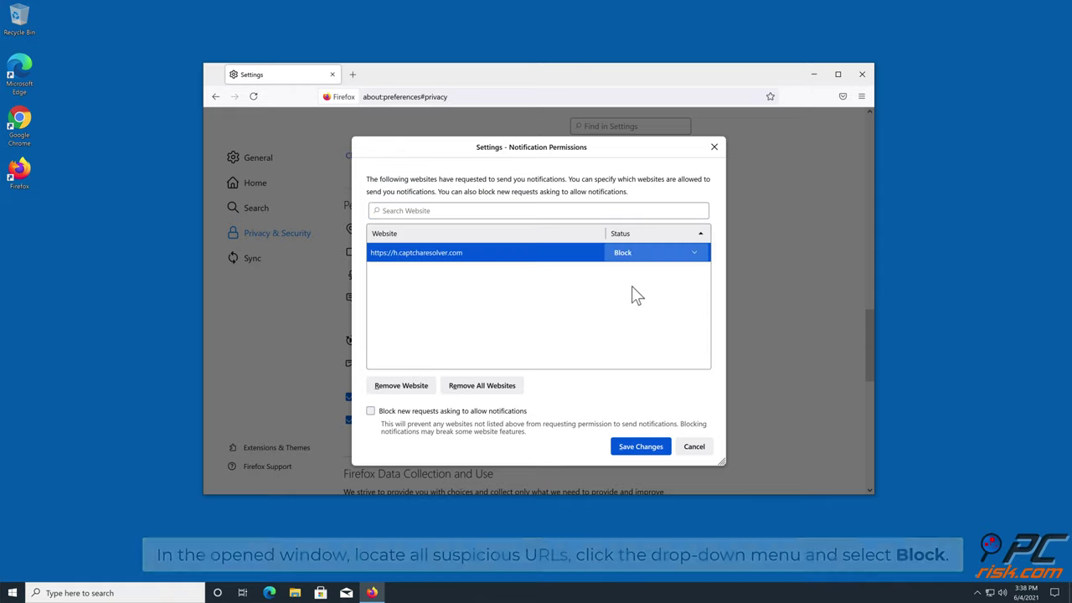
{"action": "left_click", "coordinate": [641, 449]}
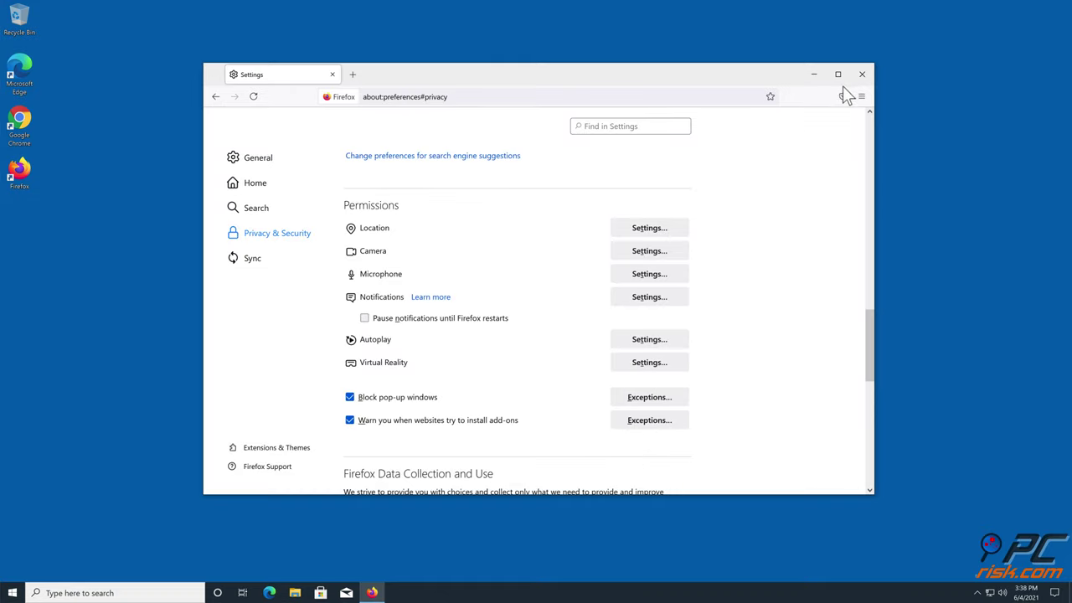
{"action": "left_click", "coordinate": [862, 75]}
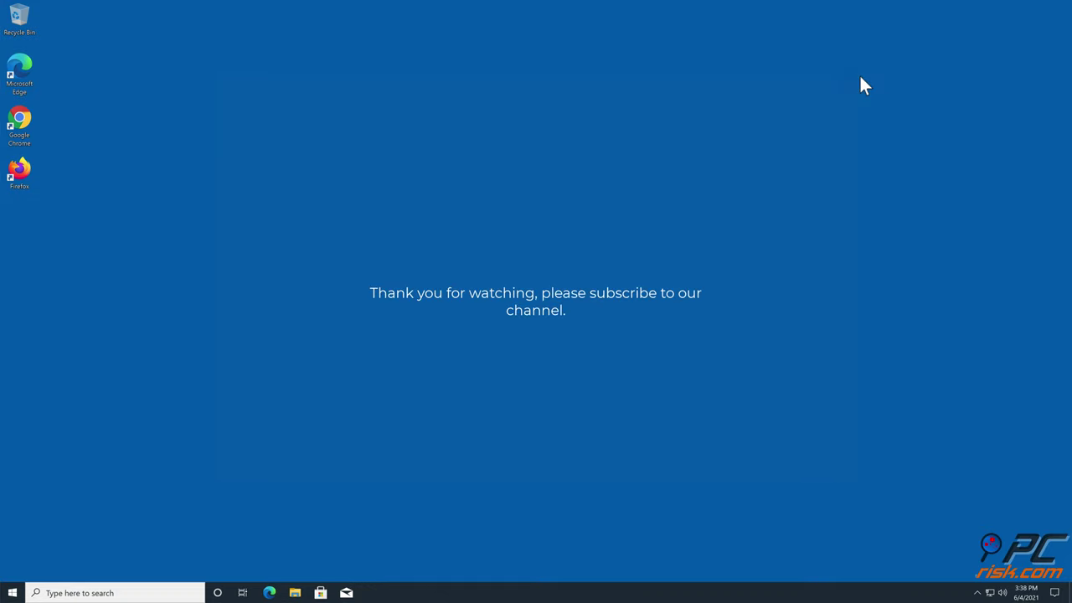